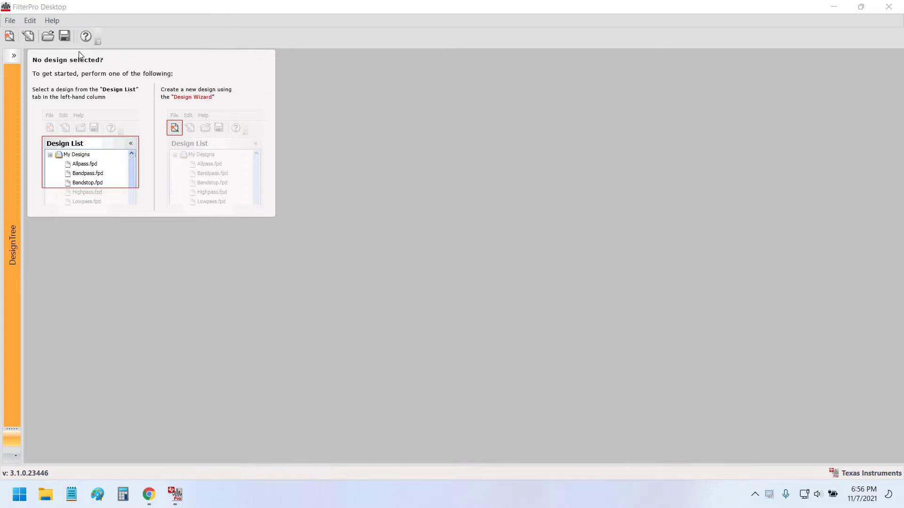
- Switch to Chrome, open TI's Filter designer page in a new tab and look through its contents
click(48, 36)
click(253, 97)
click(149, 494)
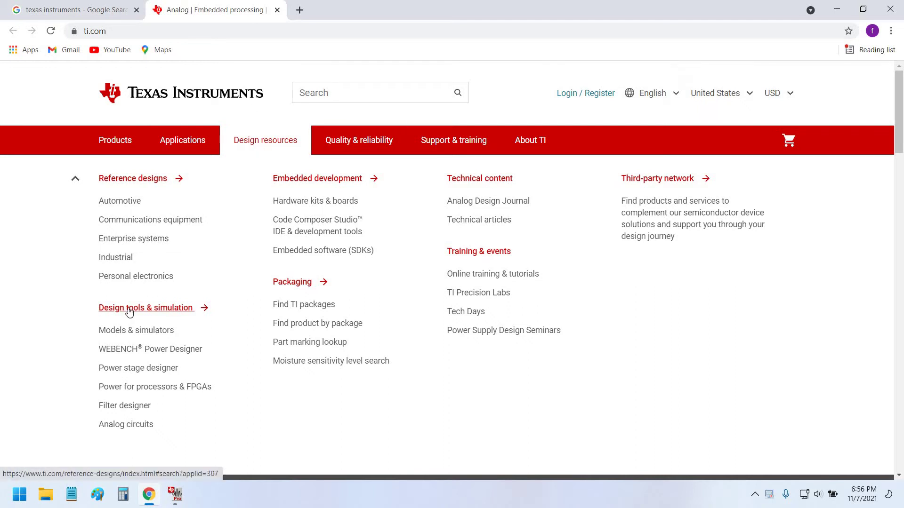
scroll(125, 309, down, 2)
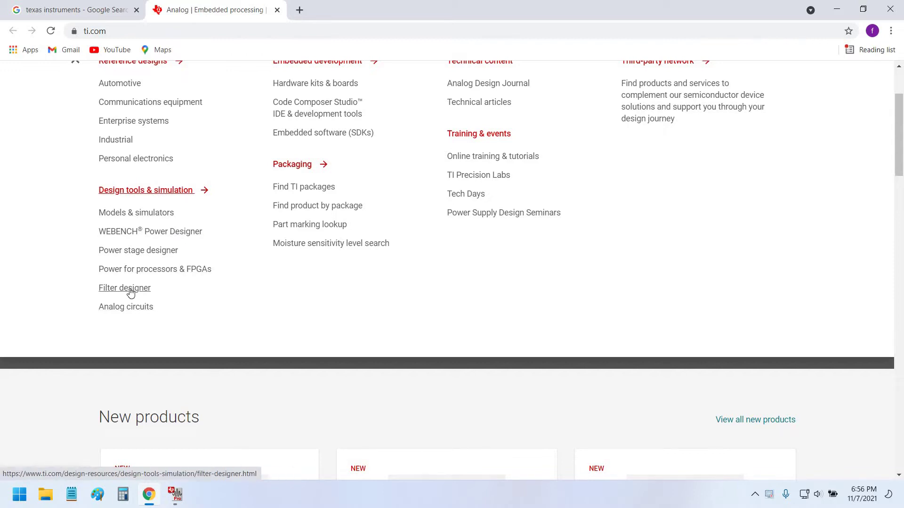
right_click(146, 296)
click(176, 298)
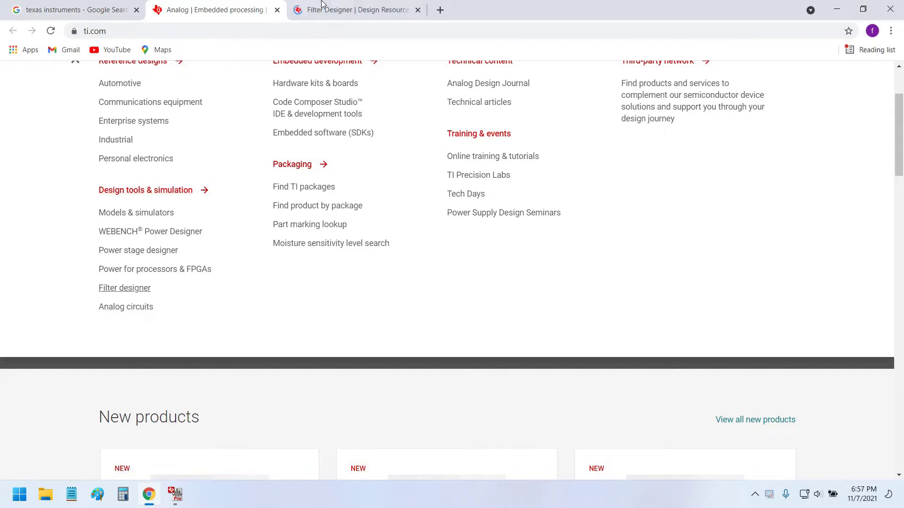
click(358, 9)
scroll(470, 280, down, 2)
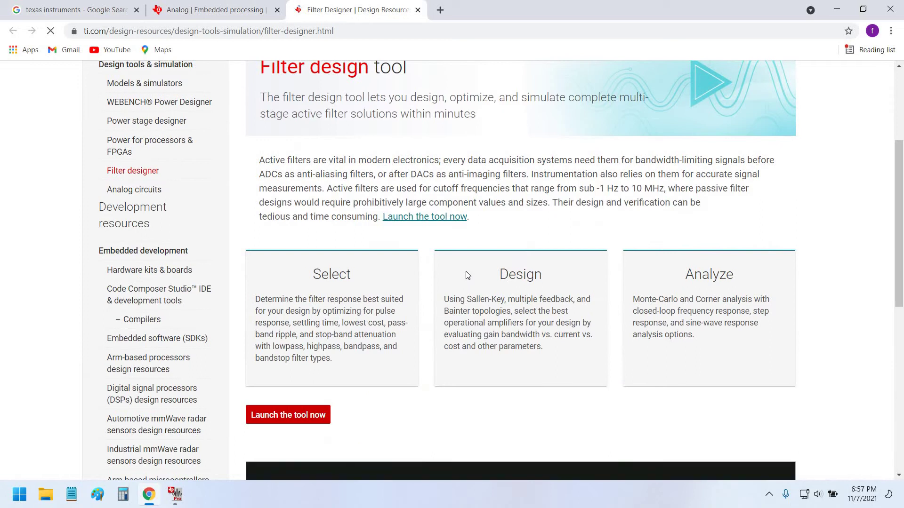
scroll(468, 276, down, 8)
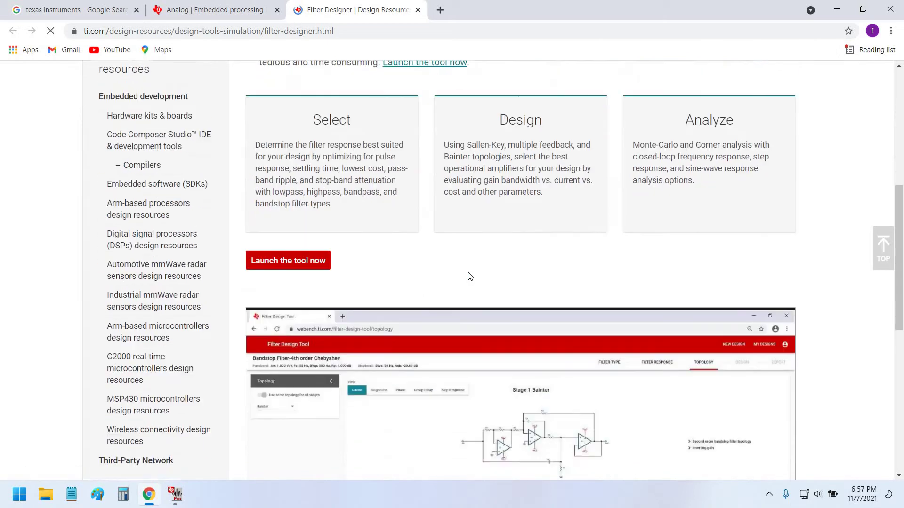
scroll(470, 277, down, 4)
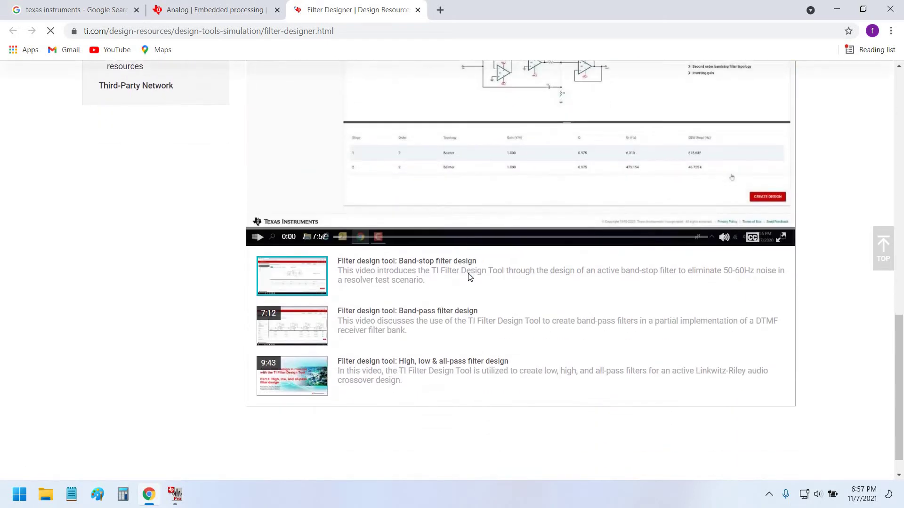
scroll(469, 277, up, 4)
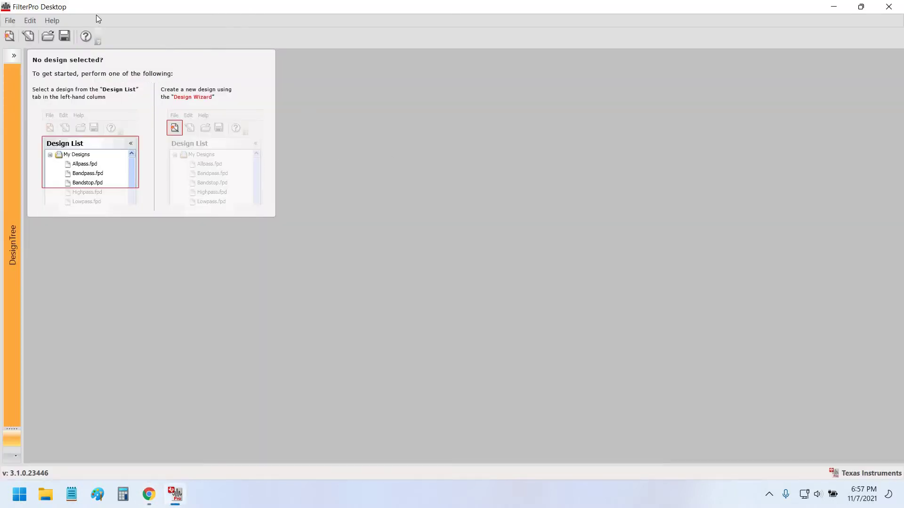
- Look up the version and build information in About FilterPro, and close the information window
click(58, 21)
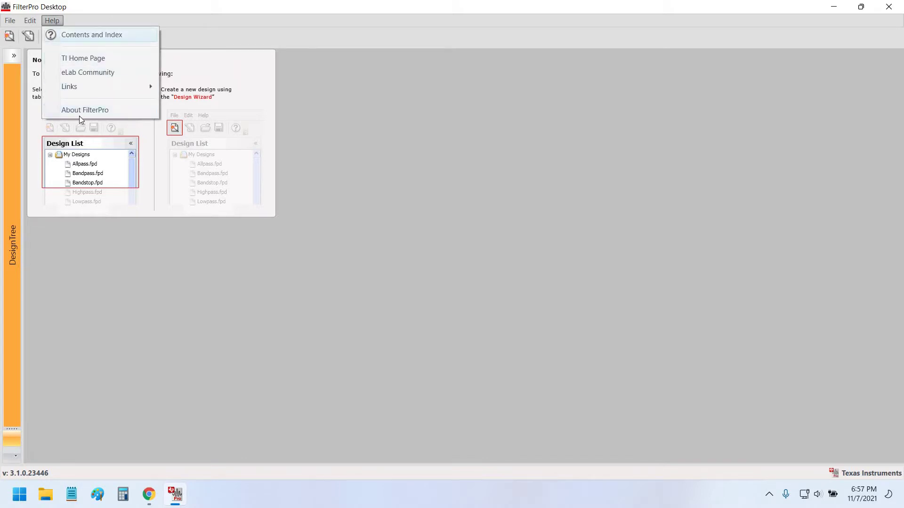
click(80, 111)
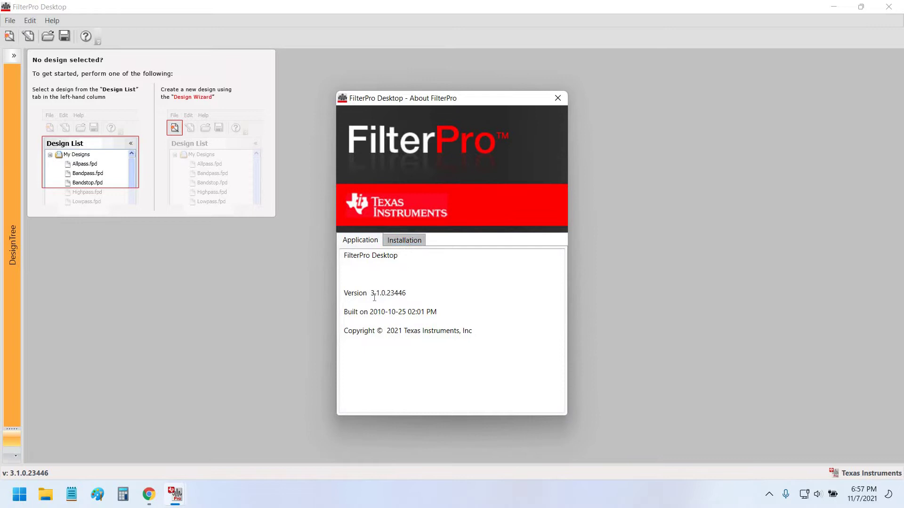
drag(344, 293, 405, 294)
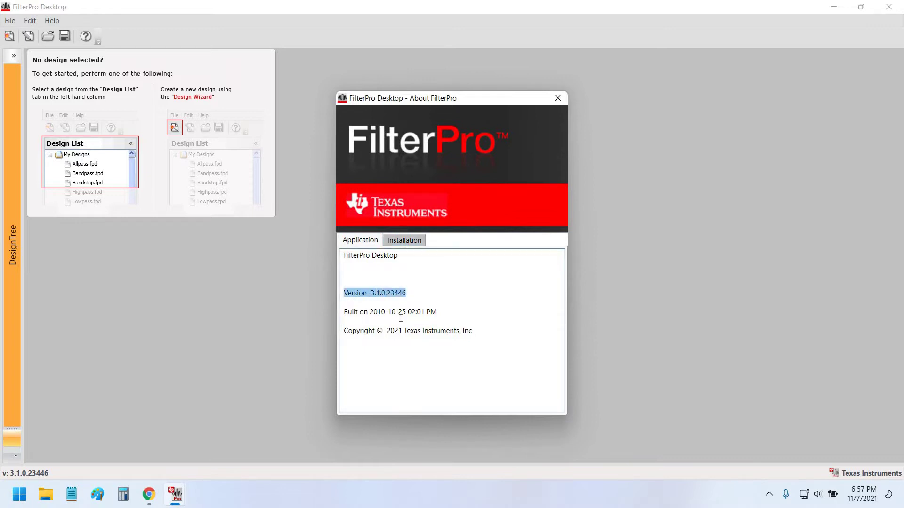
click(400, 319)
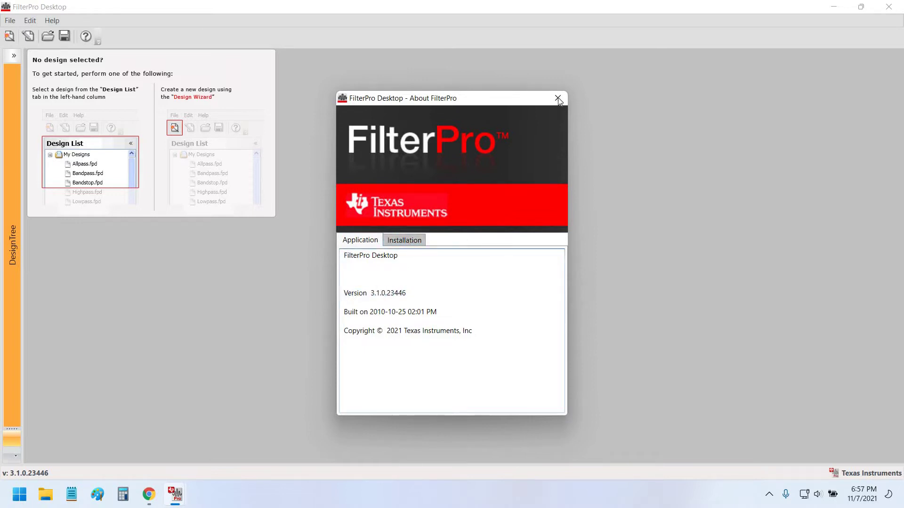
drag(541, 102, 539, 87)
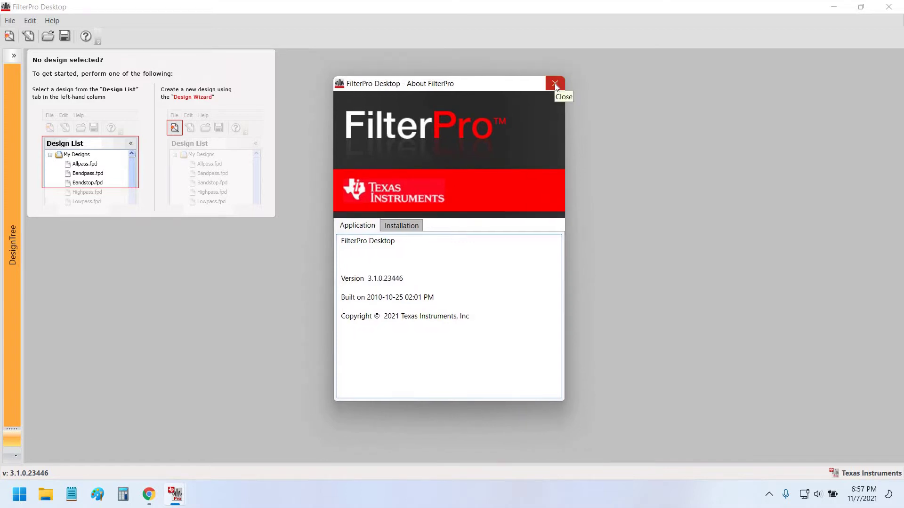
click(554, 83)
- Start a new filter design with the design wizard
click(10, 22)
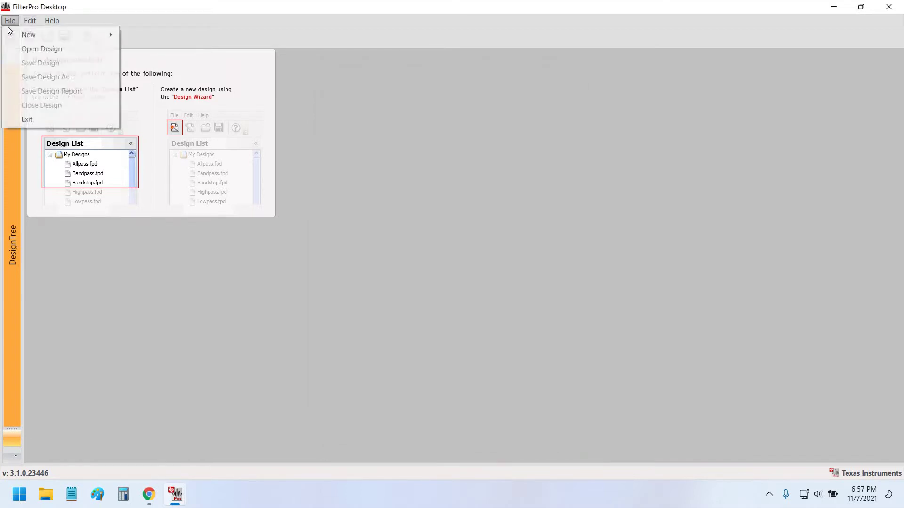
mouse_move(66, 34)
click(141, 35)
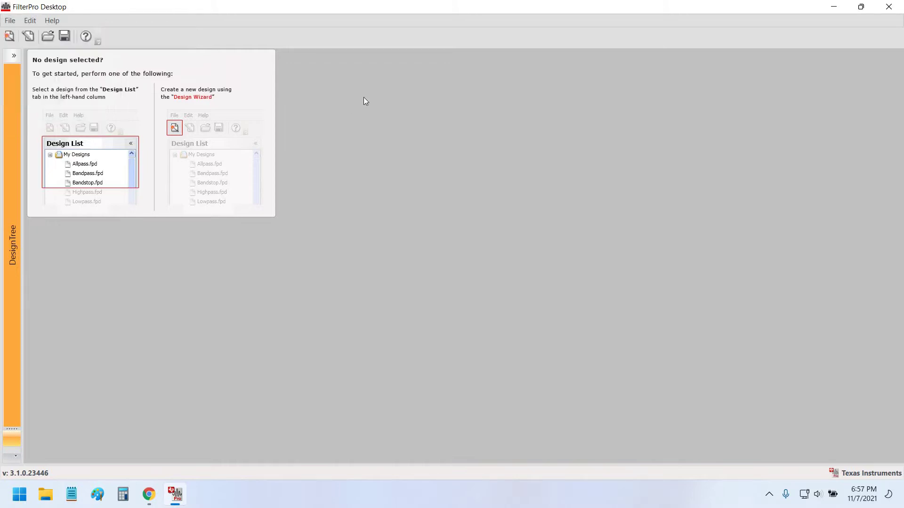
drag(358, 90, 355, 71)
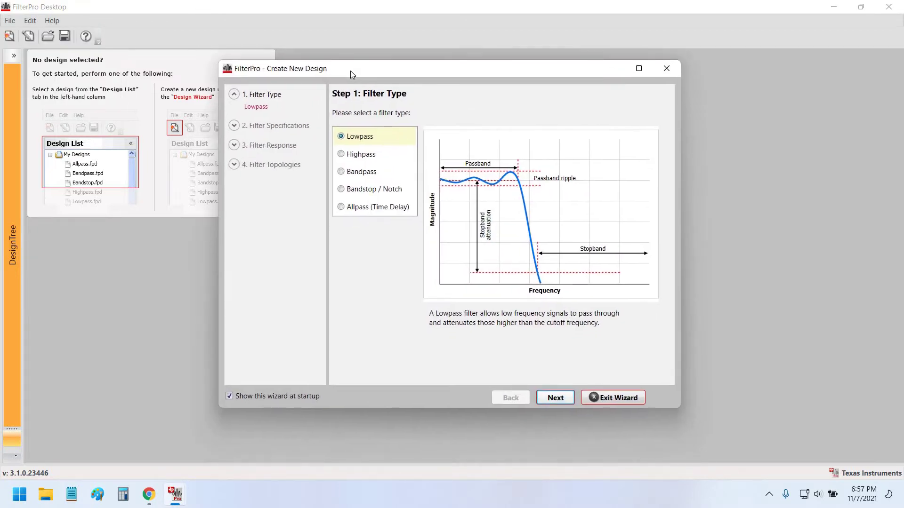
- Preview the Highpass, Bandpass, Bandstop / Notch and Allpass filter types, and return the selection to Lowpass
click(361, 155)
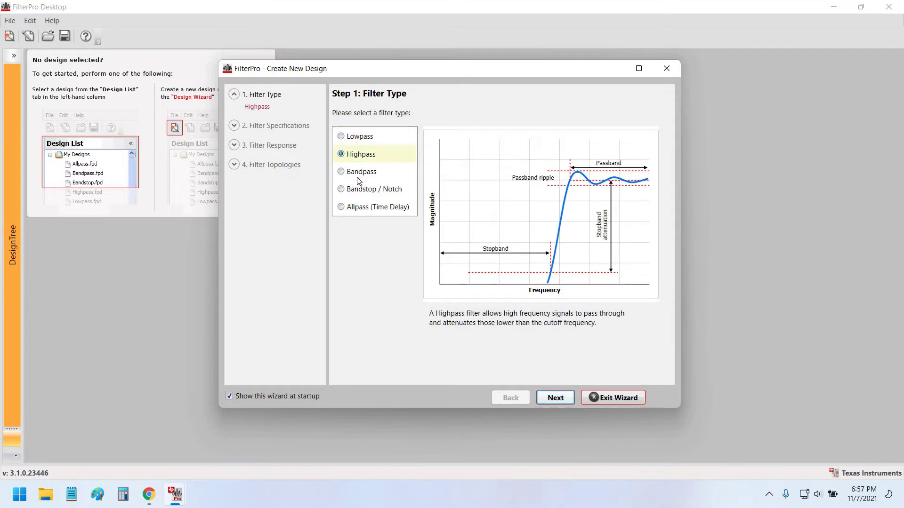
click(360, 173)
click(364, 190)
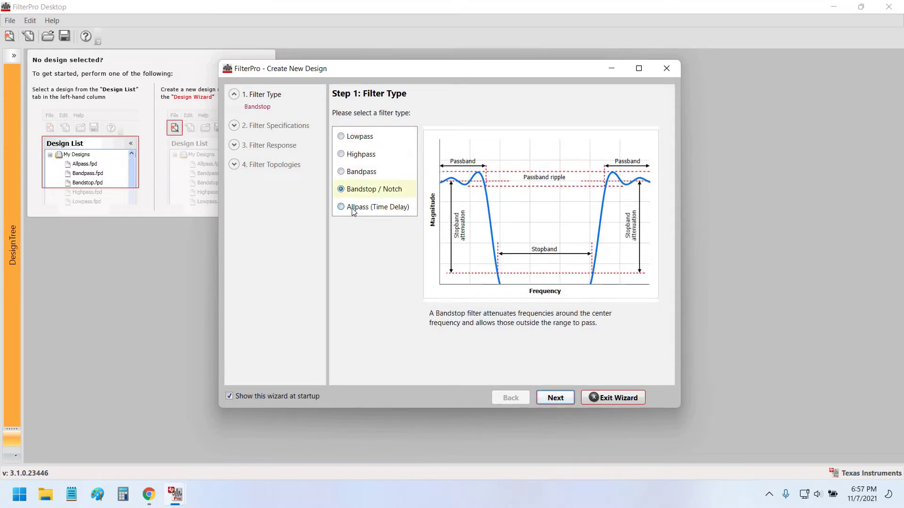
click(354, 209)
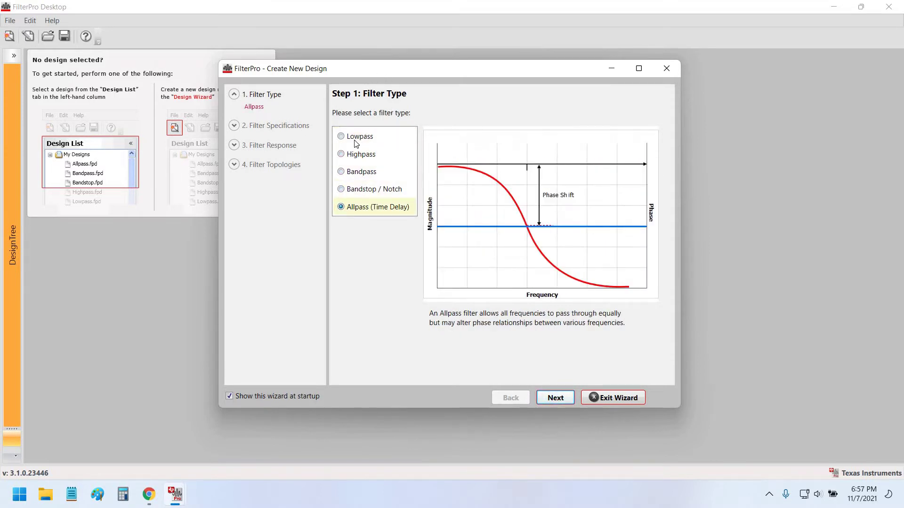
click(332, 149)
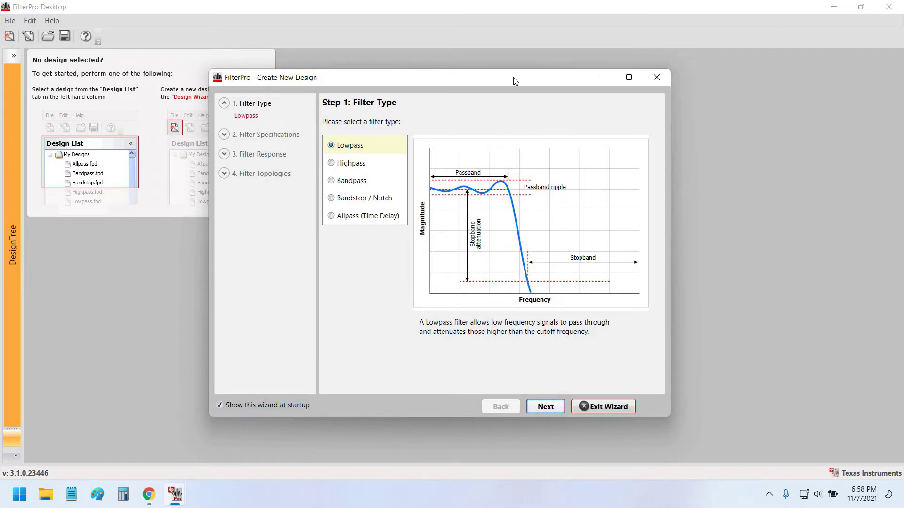
- Enlarge and reposition the wizard window, and proceed with the Lowpass type to the filter specifications
drag(513, 77, 572, 67)
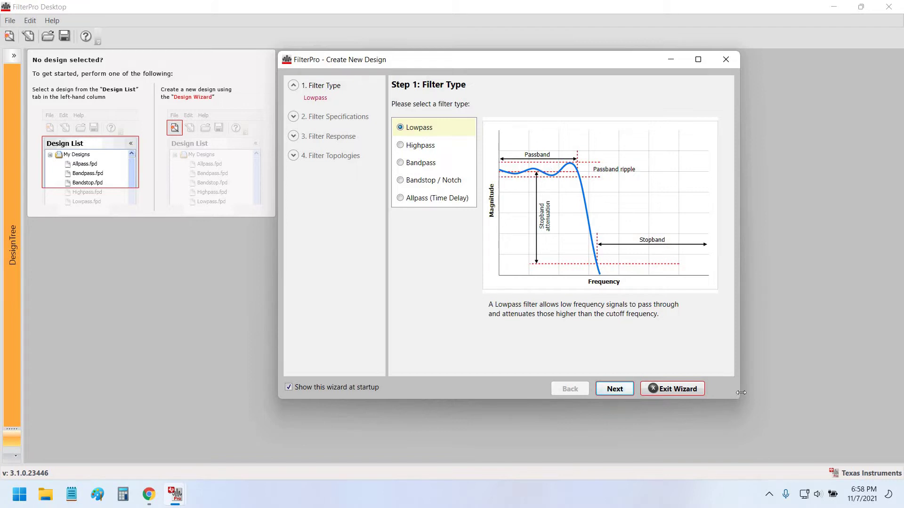
drag(740, 400, 771, 423)
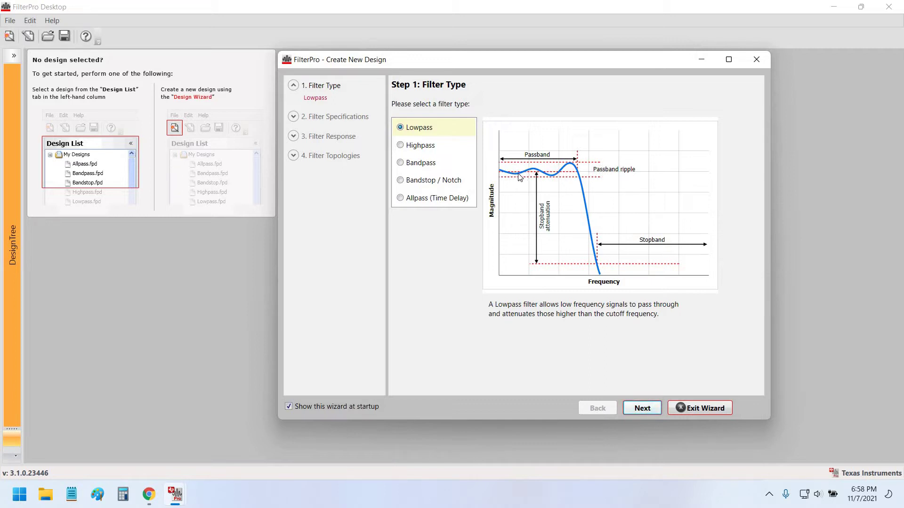
drag(457, 64, 407, 65)
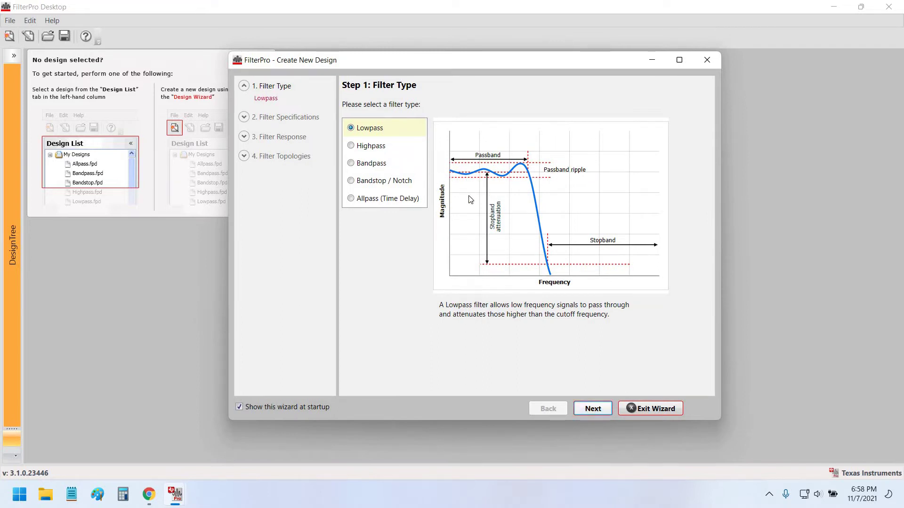
drag(478, 67, 555, 70)
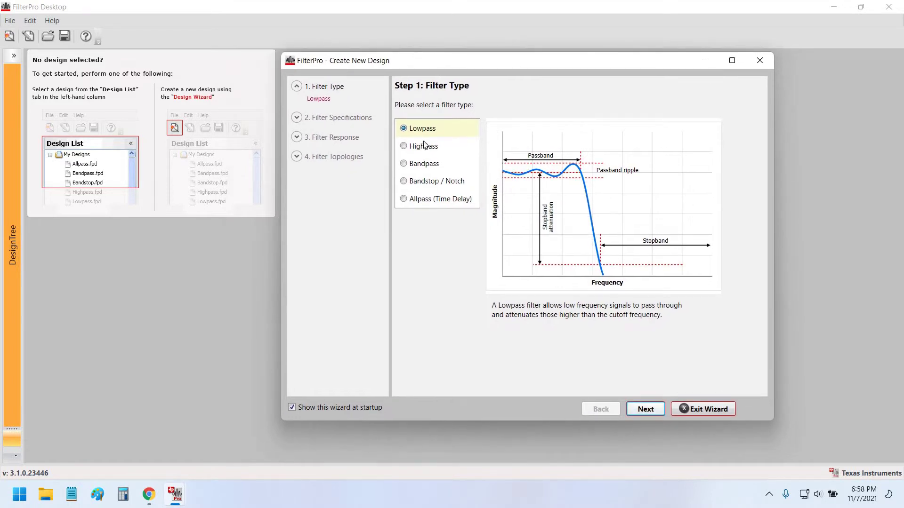
click(639, 409)
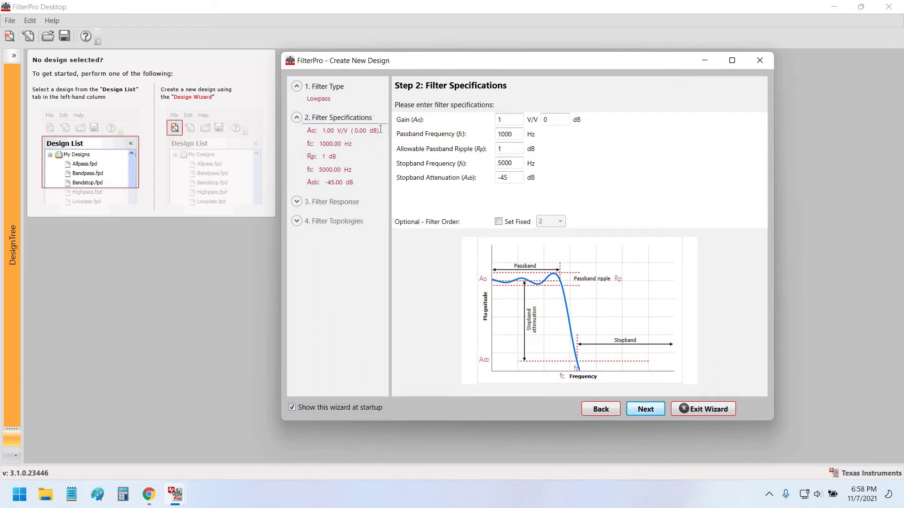
- Set the lowpass filter's passband frequency to 2000 Hz
click(502, 120)
drag(497, 65, 493, 67)
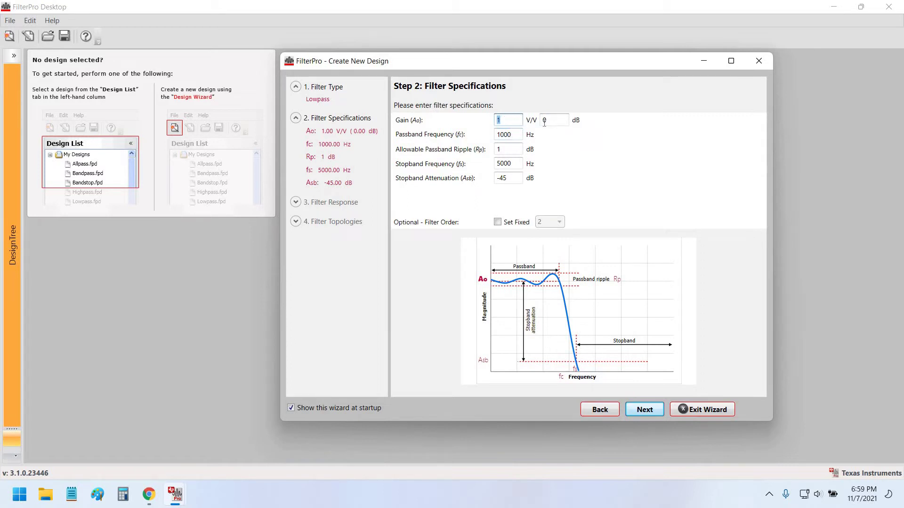
key(Tab)
key(Tab)
text(2000)
- Set the filter's stopband frequency to 3000 Hz
click(507, 149)
double_click(508, 152)
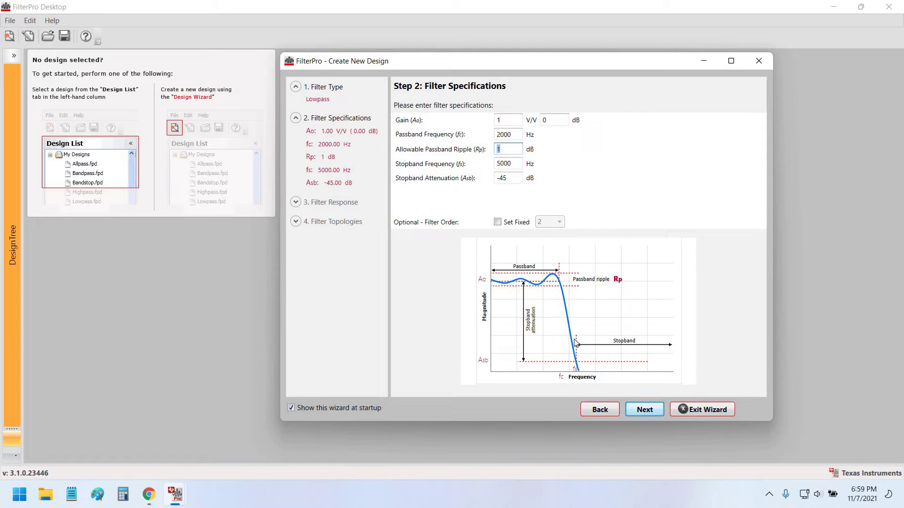
click(511, 165)
key(BackSpace)
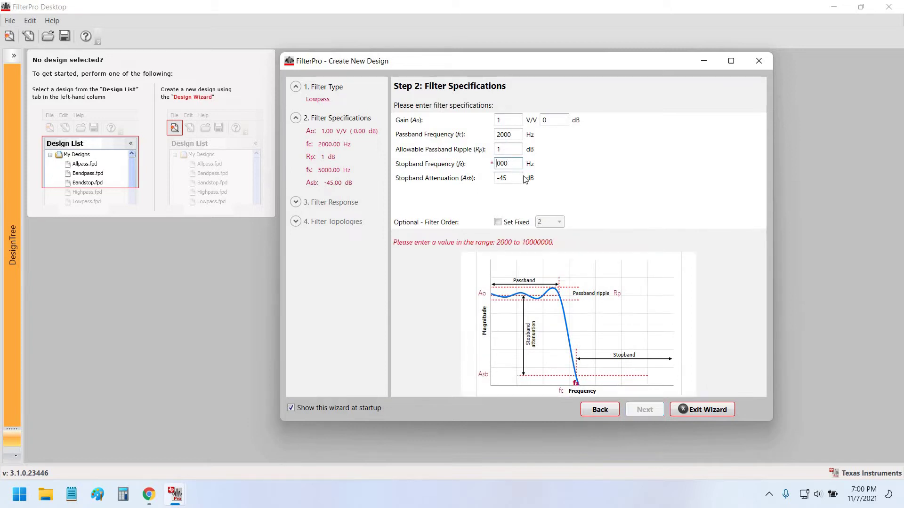
text(3)
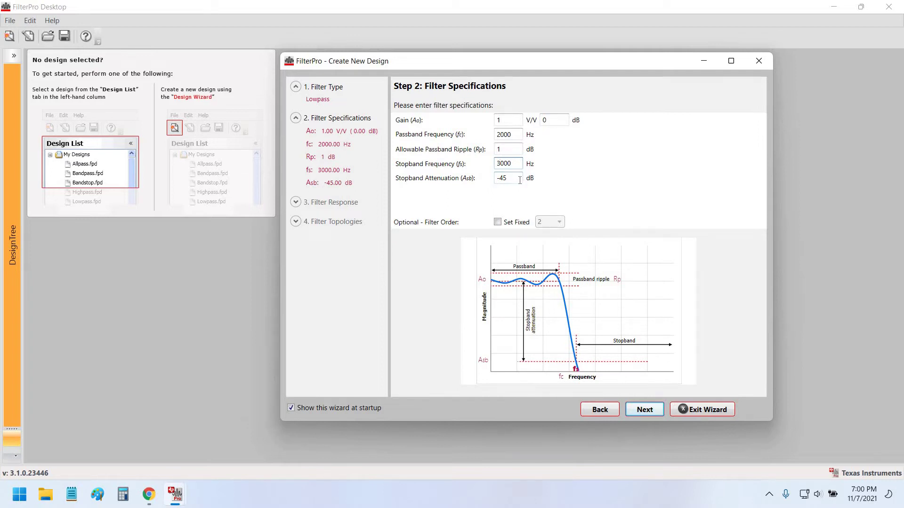
click(519, 180)
double_click(507, 179)
drag(417, 68, 349, 72)
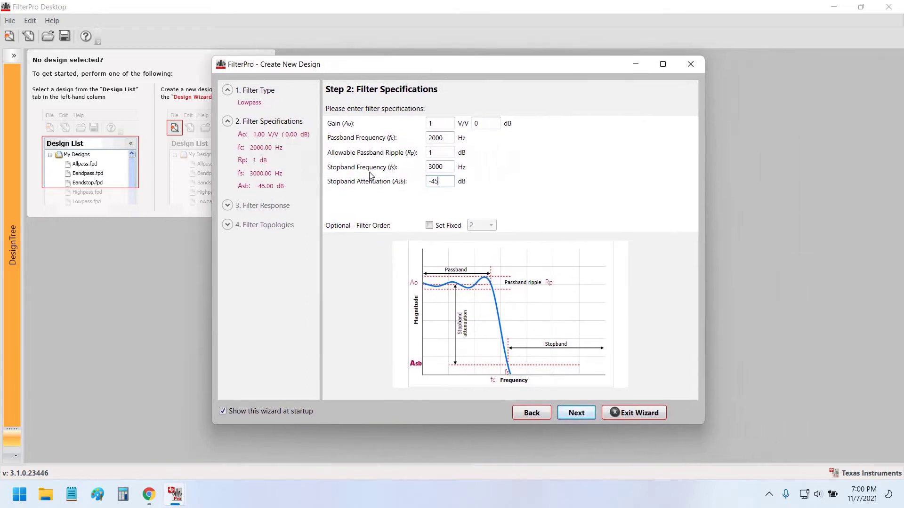
double_click(442, 181)
click(442, 185)
mouse_move(375, 72)
mouse_down()
mouse_move(396, 77)
mouse_move(381, 71)
mouse_up()
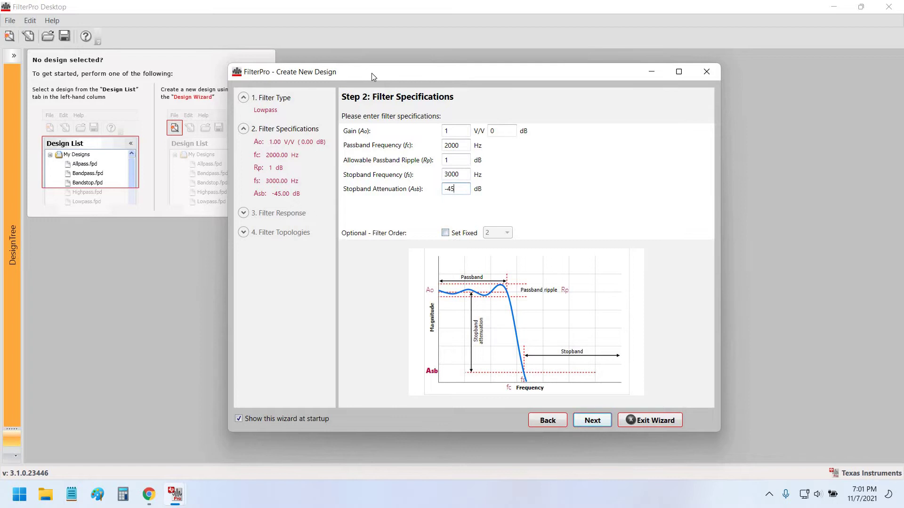
drag(371, 72, 318, 64)
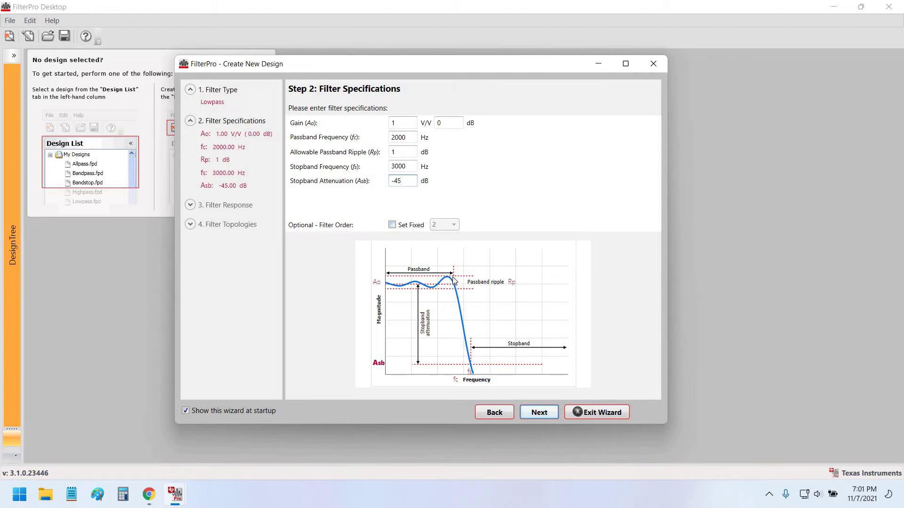
click(393, 226)
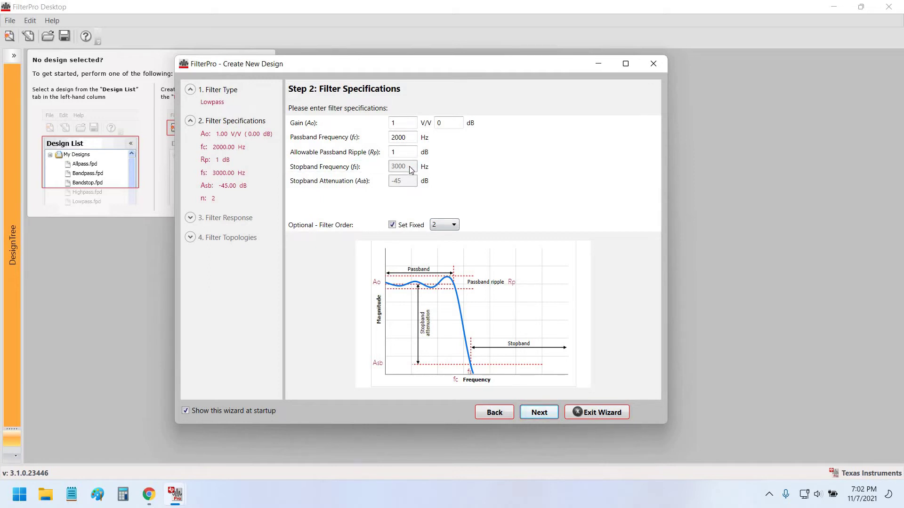
drag(335, 68, 339, 67)
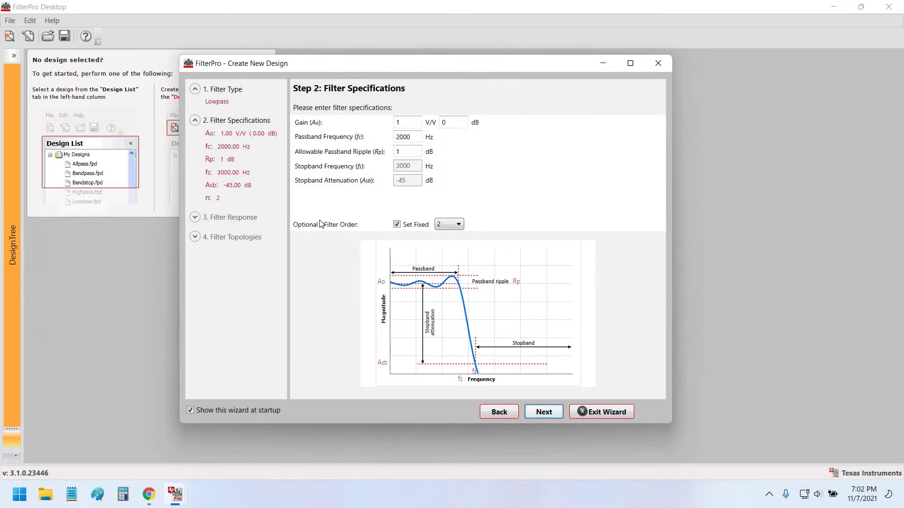
click(397, 225)
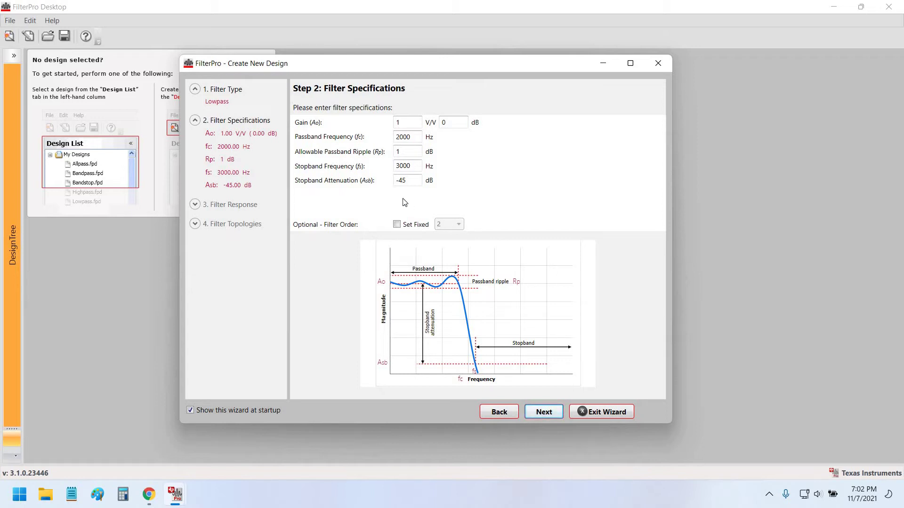
- Fix the filter order at 2 instead of deriving it from the stopband frequency and attenuation
drag(414, 166, 395, 166)
drag(412, 182, 395, 180)
click(397, 225)
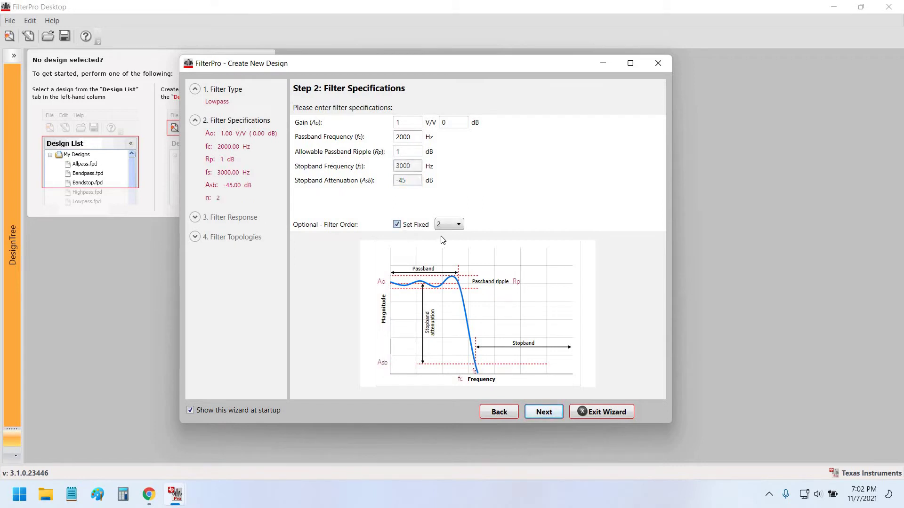
- Proceed with filter order 2 to the filter response selection, and enlarge and reposition the wizard window
click(449, 224)
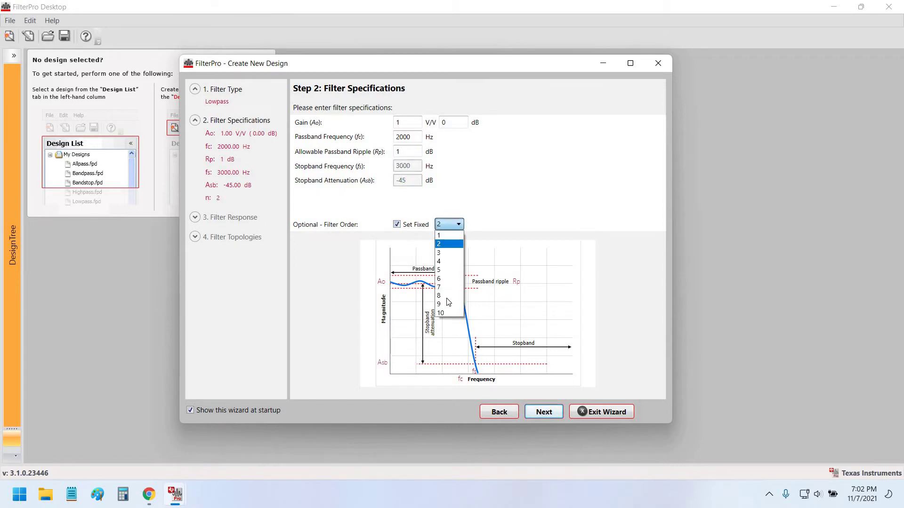
click(449, 226)
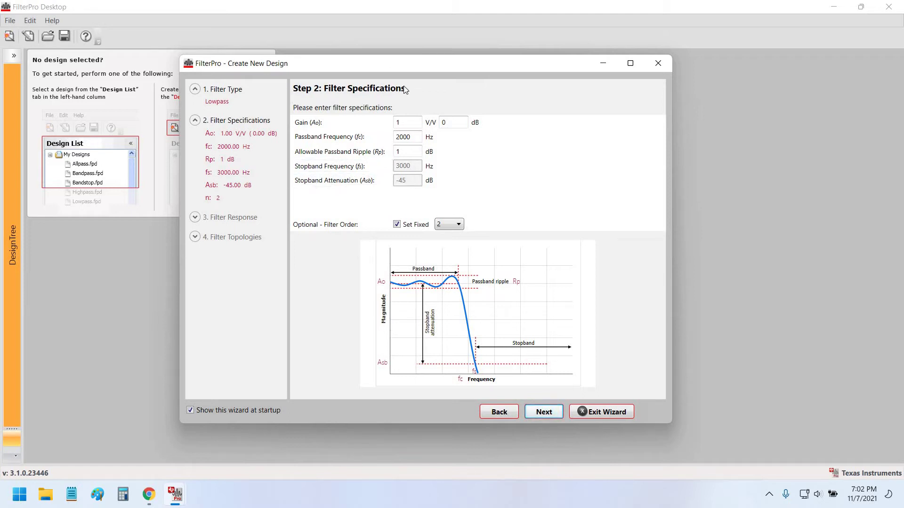
drag(379, 48, 370, 40)
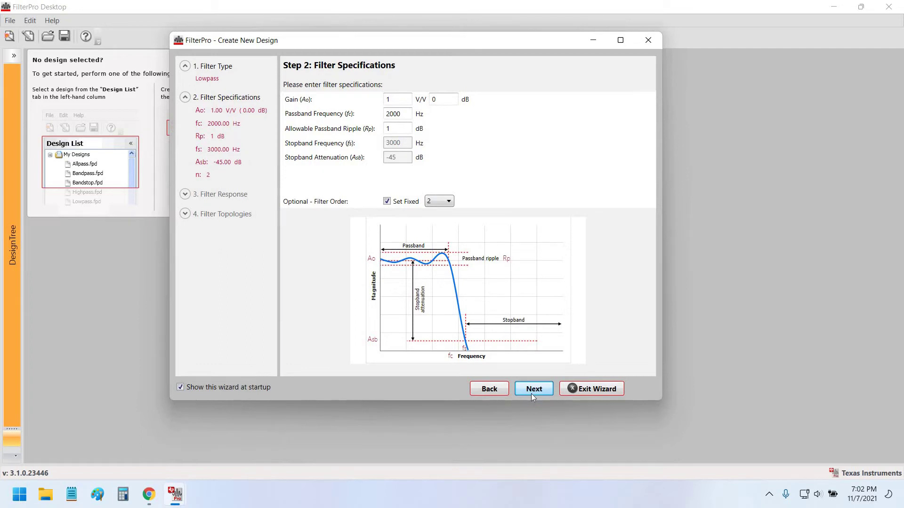
click(531, 394)
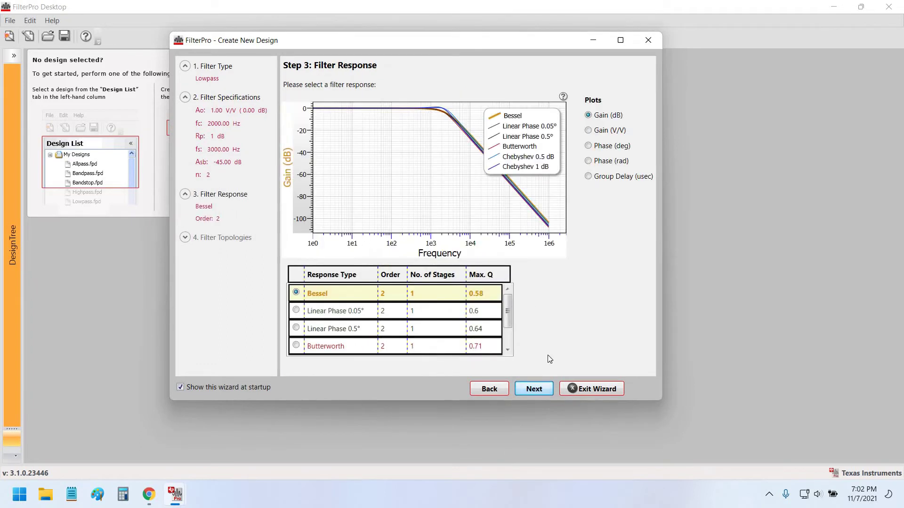
drag(672, 411, 723, 457)
drag(343, 40, 327, 35)
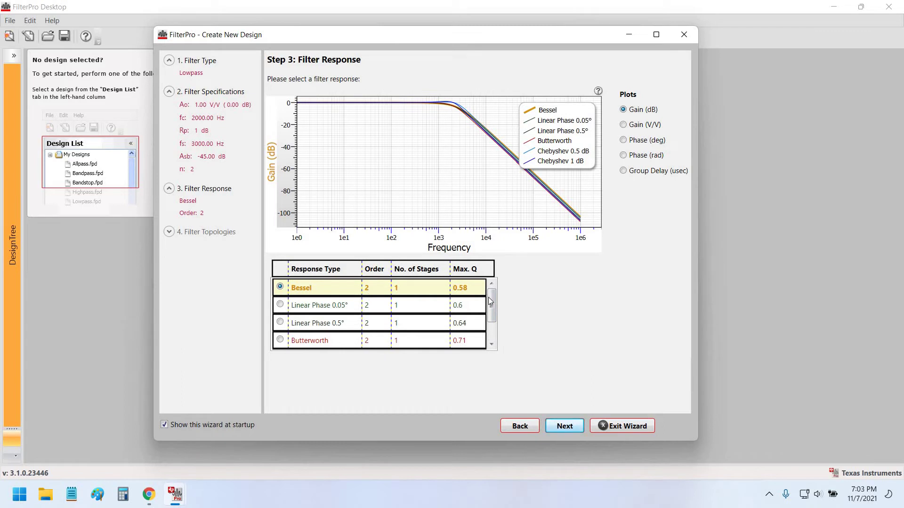
- Choose the Butterworth response type for the lowpass filter and proceed to the topology selection
scroll(362, 308, down, 1)
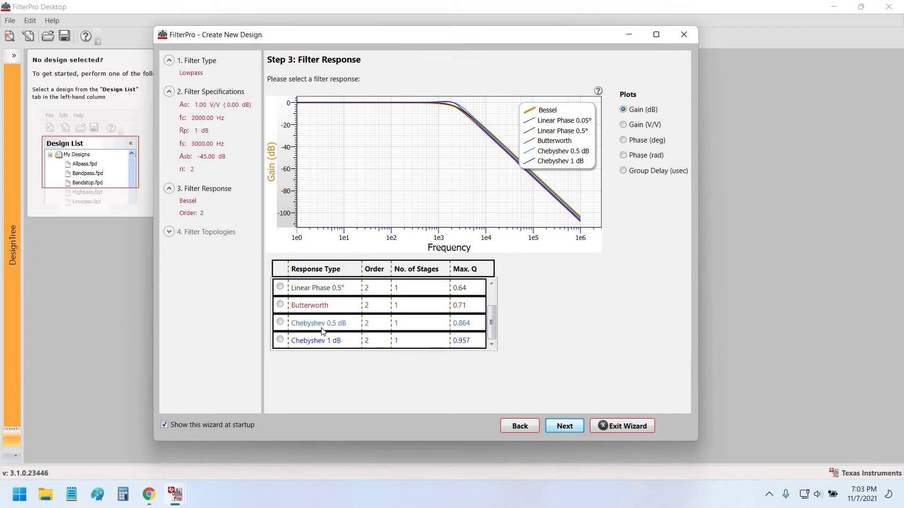
scroll(375, 292, up, 1)
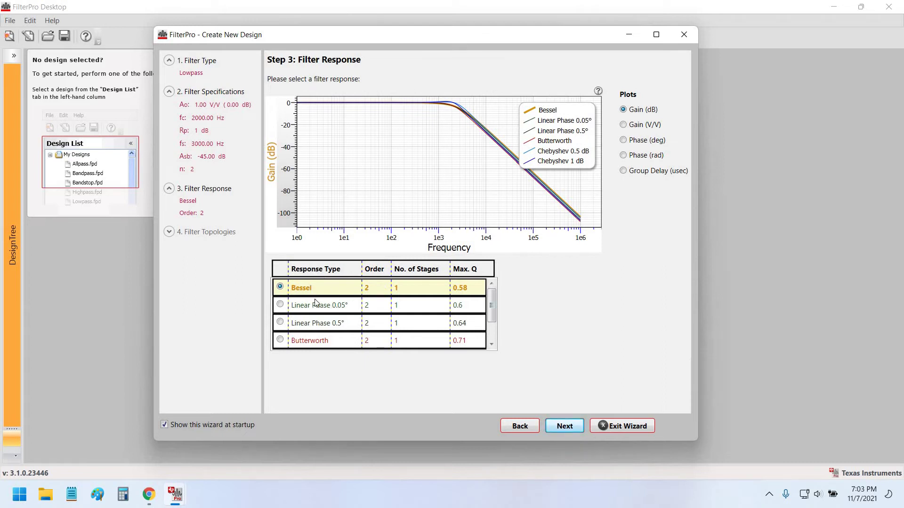
scroll(316, 303, down, 1)
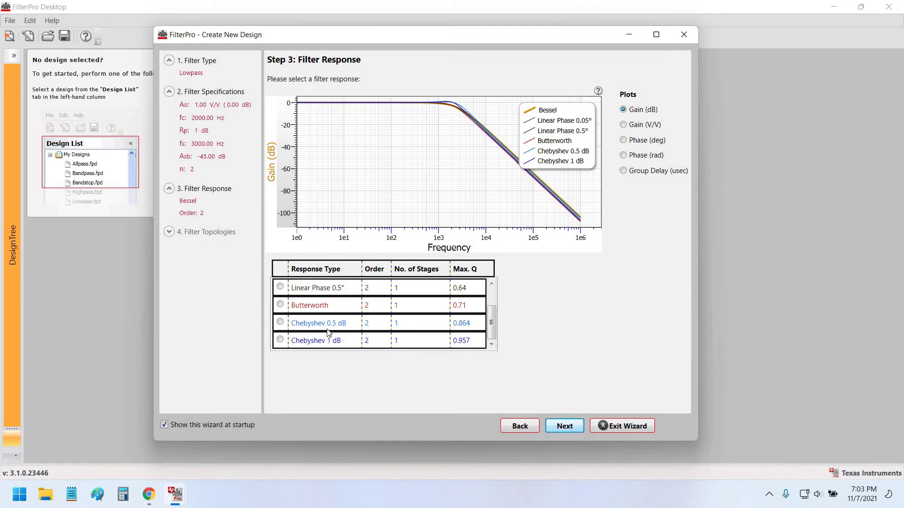
scroll(330, 333, up, 3)
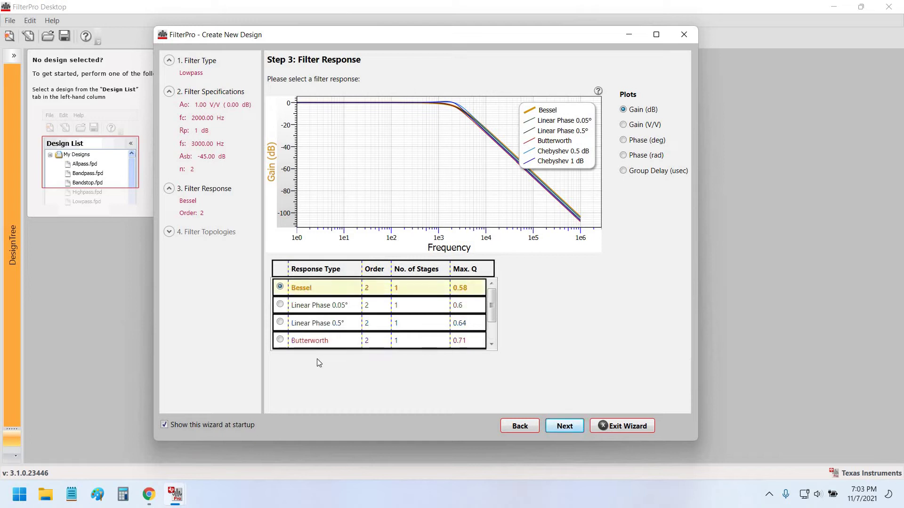
scroll(310, 341, down, 2)
scroll(314, 325, up, 2)
scroll(356, 309, down, 2)
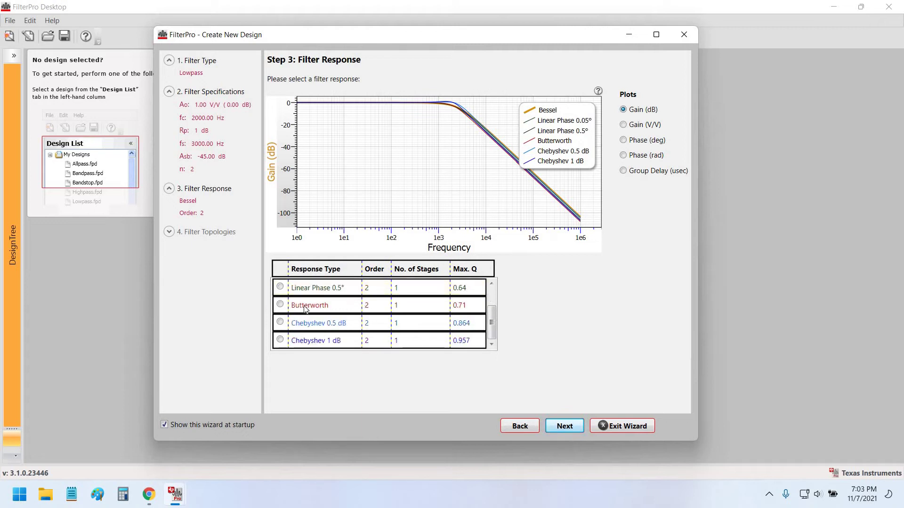
click(280, 305)
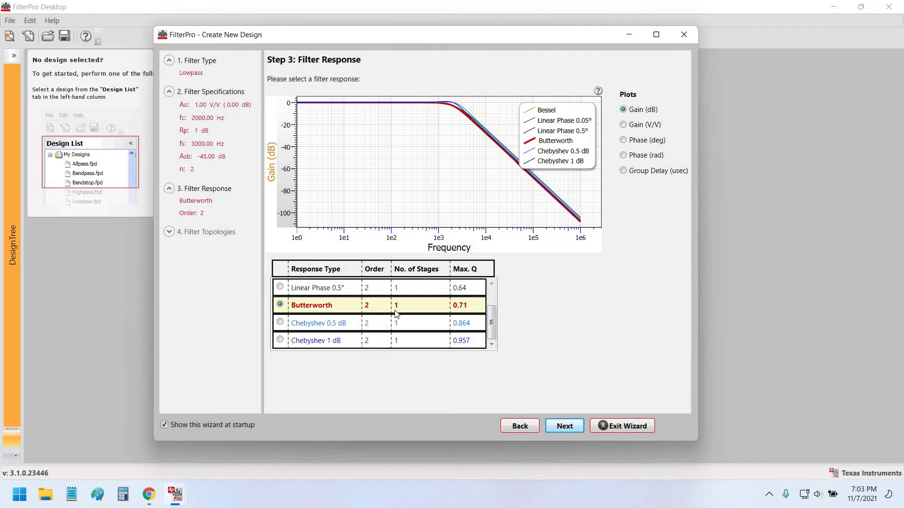
click(492, 284)
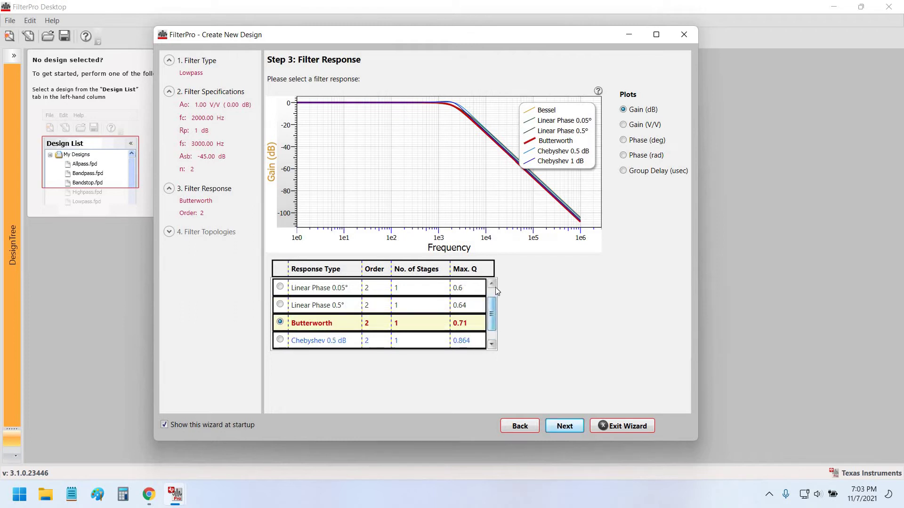
click(492, 284)
click(493, 337)
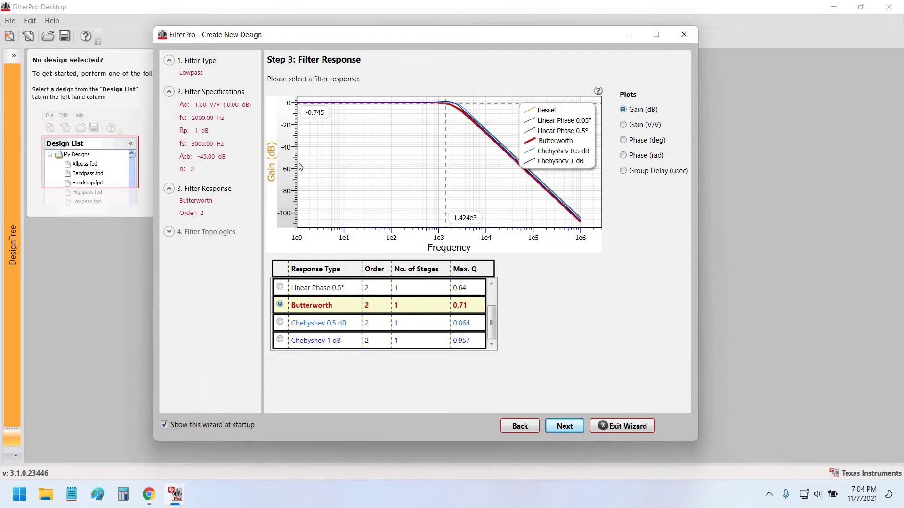
click(565, 426)
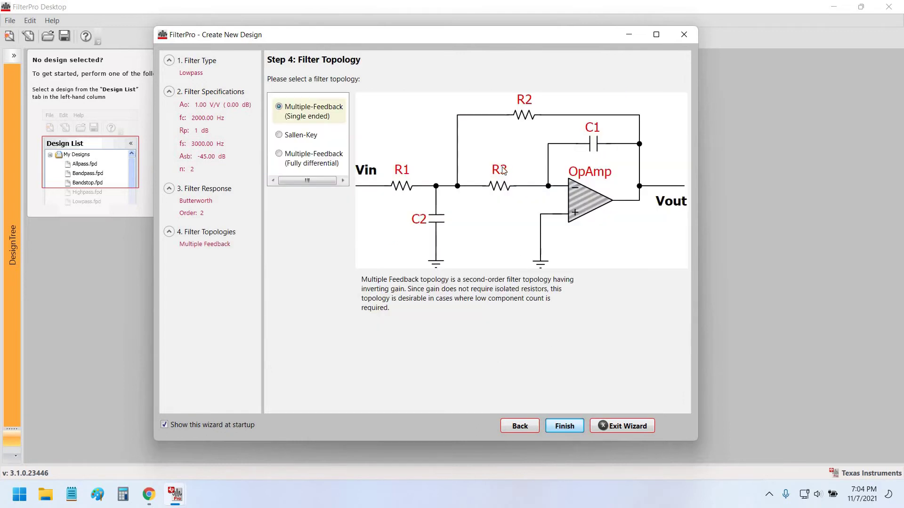
- Compare the circuit diagrams of the Sallen-Key, single-ended Multiple-Feedback and fully differential Multiple-Feedback topologies
drag(393, 42, 365, 39)
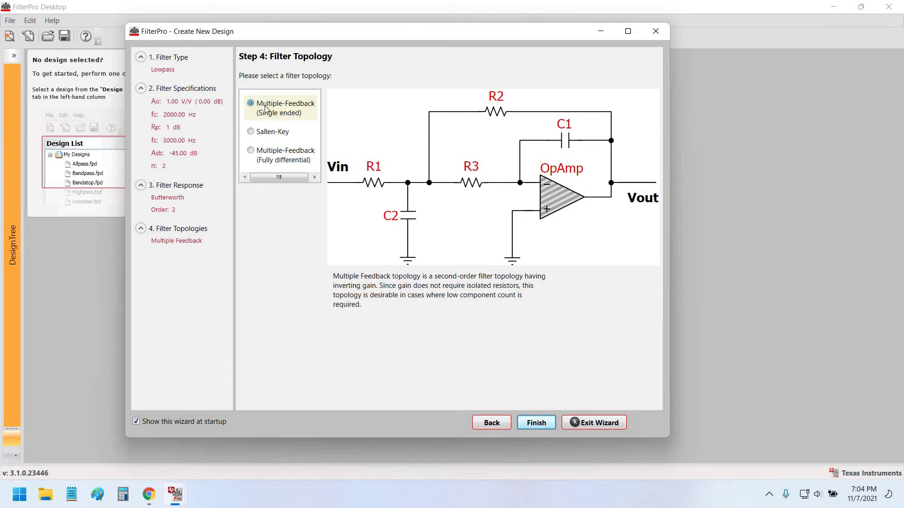
click(257, 136)
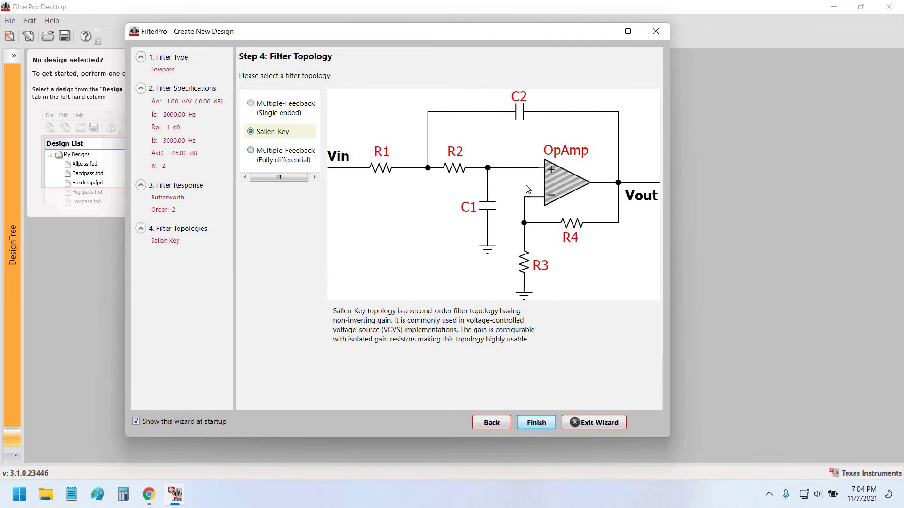
click(267, 151)
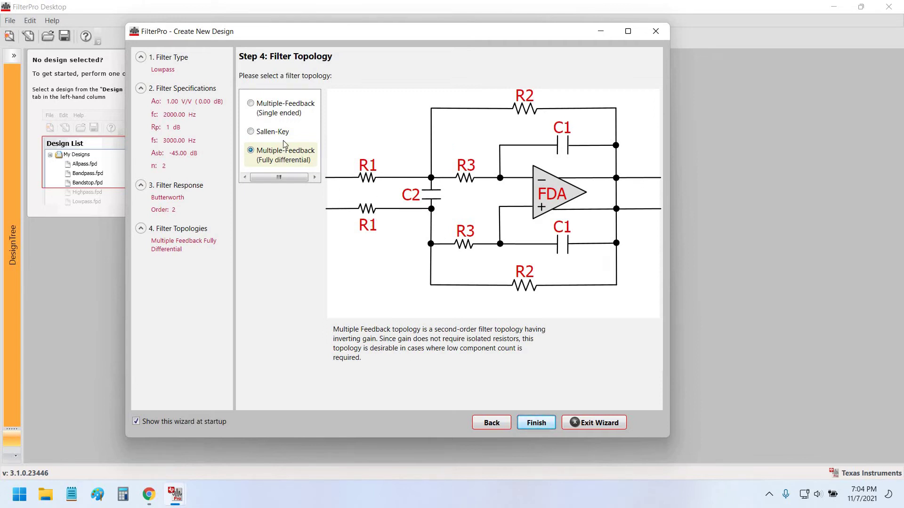
key(Up)
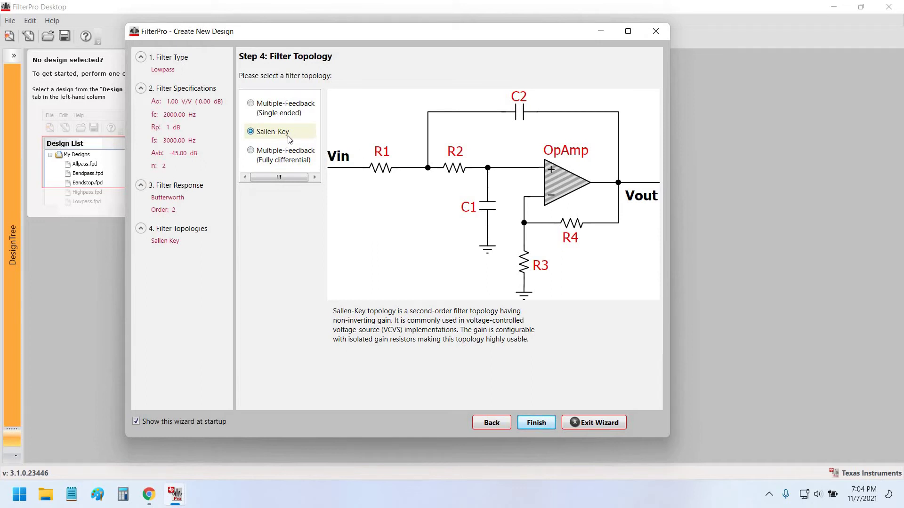
click(281, 110)
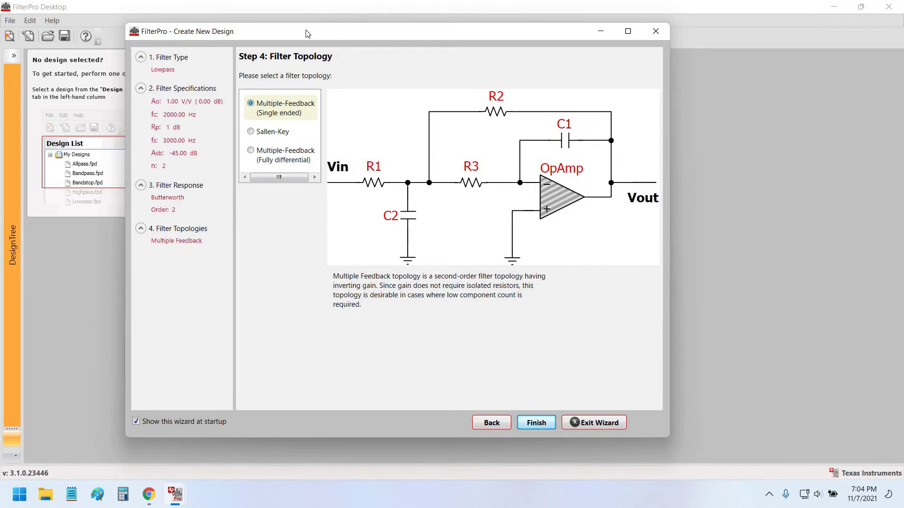
drag(307, 33, 283, 29)
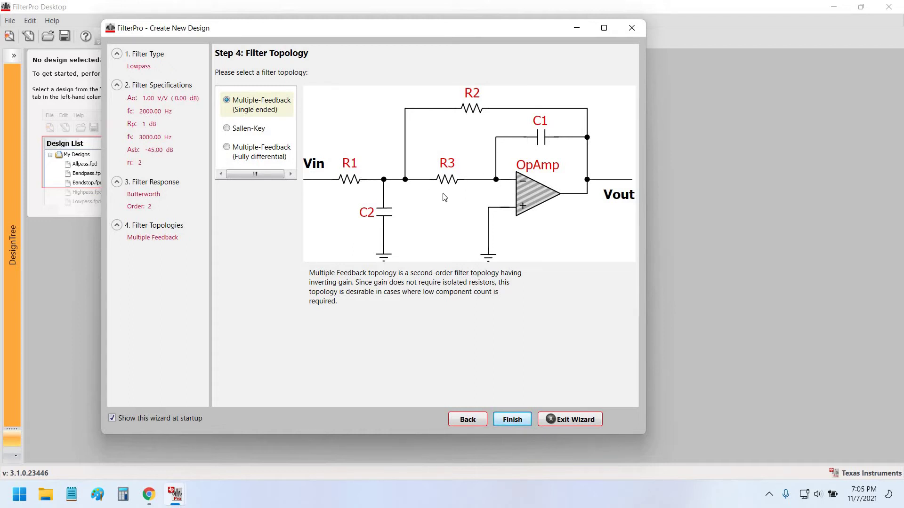
click(254, 129)
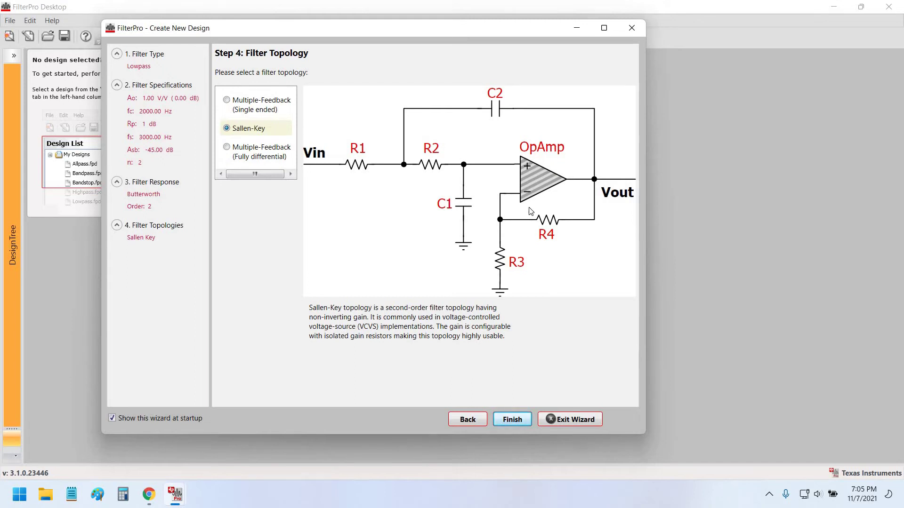
- Select the single-ended Multiple-Feedback topology and finish the wizard to generate the filter's schematic and response plots
click(266, 105)
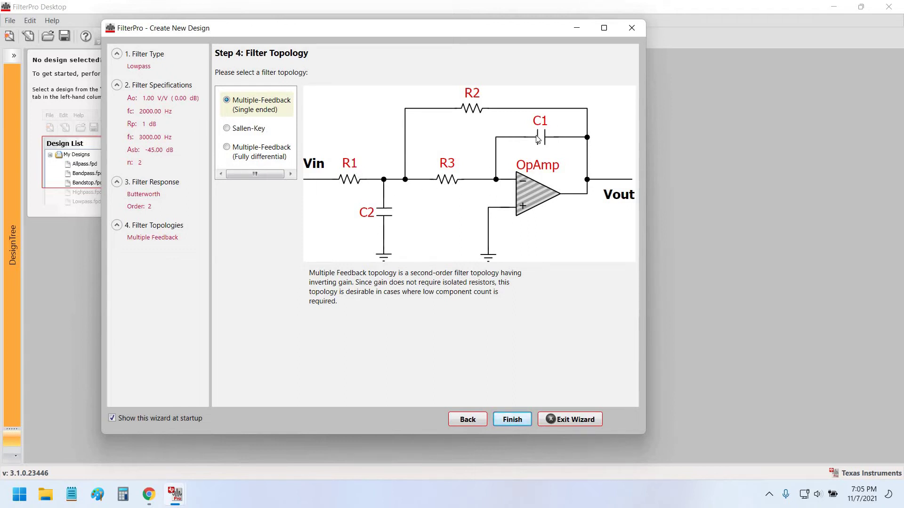
drag(521, 35, 494, 31)
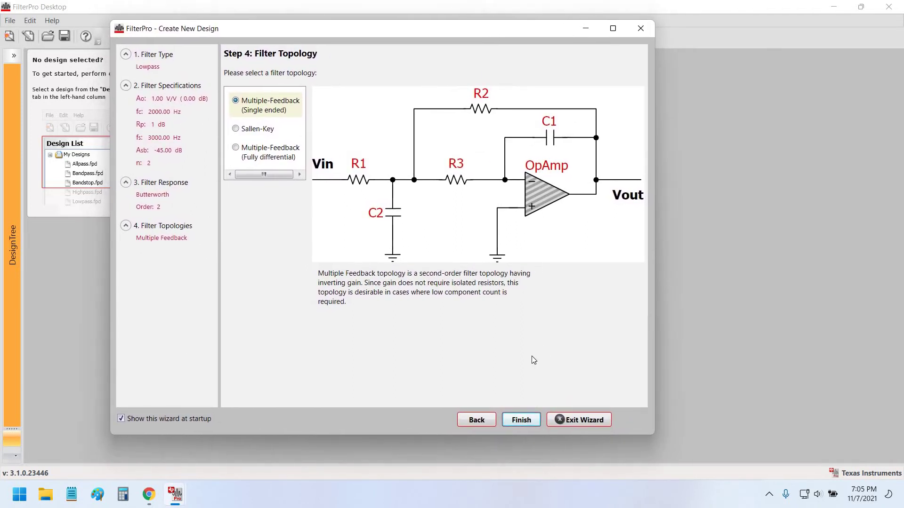
click(521, 420)
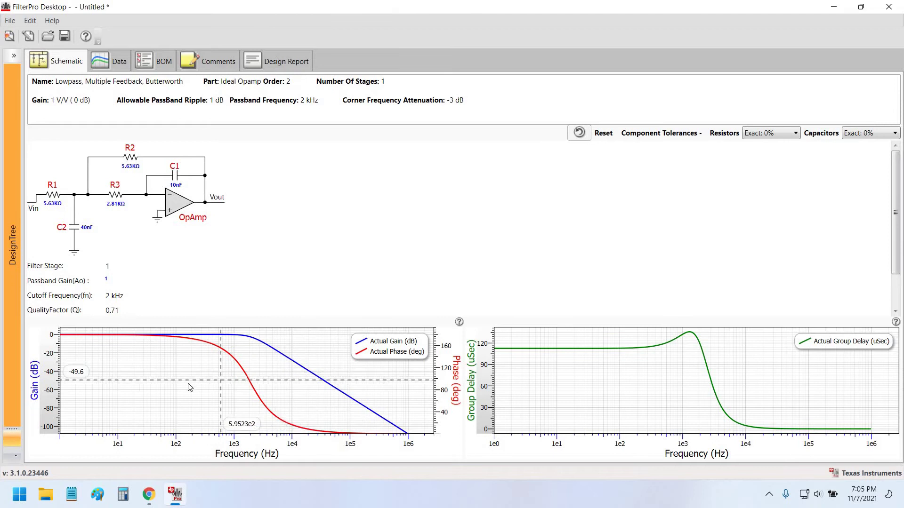
mouse_move(187, 381)
mouse_down()
mouse_move(204, 390)
mouse_move(182, 380)
mouse_up()
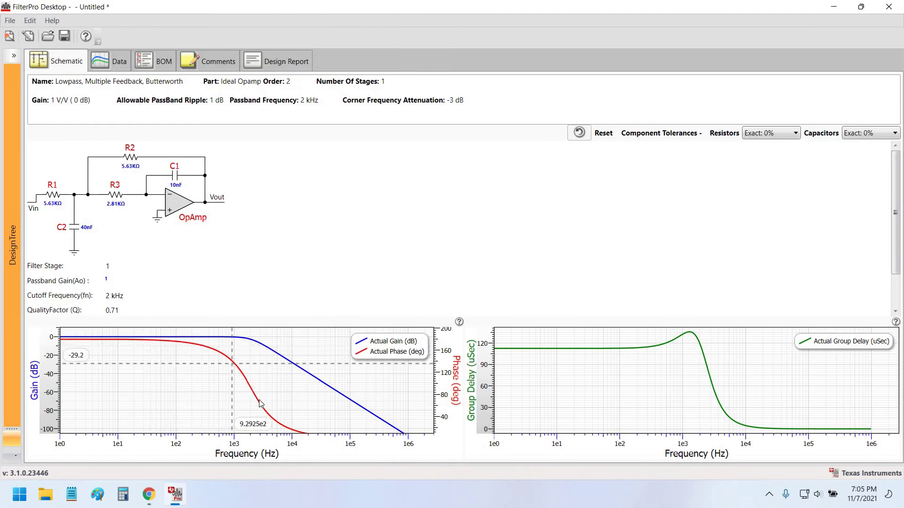
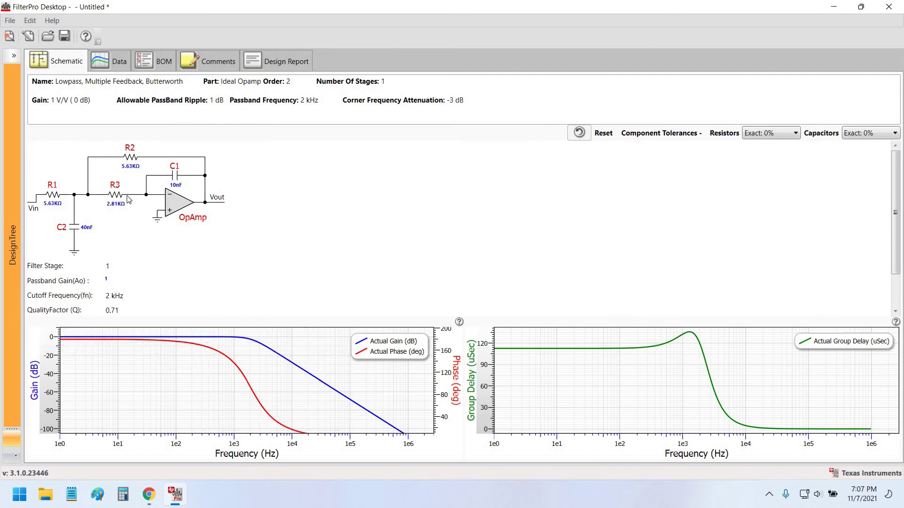
- Set the resistors' component tolerance to E24: 5% and check the tolerance options offered for the capacitors
click(779, 135)
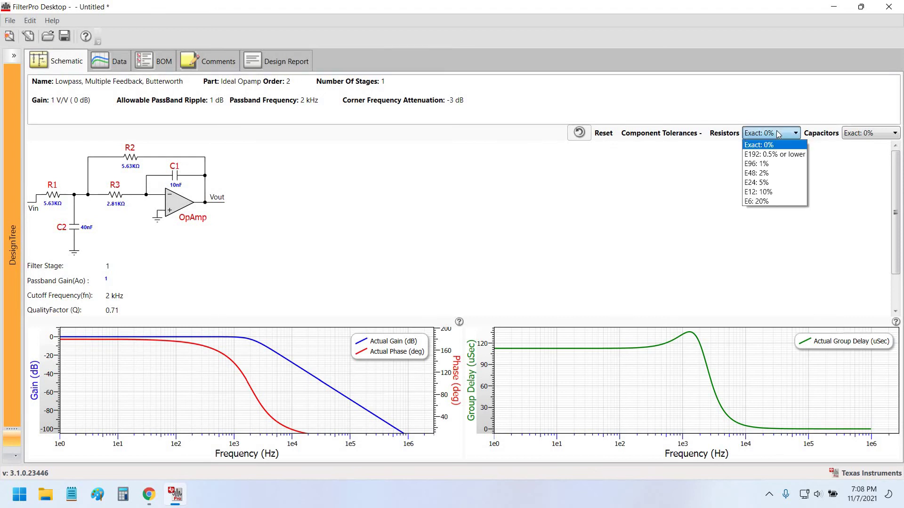
click(764, 182)
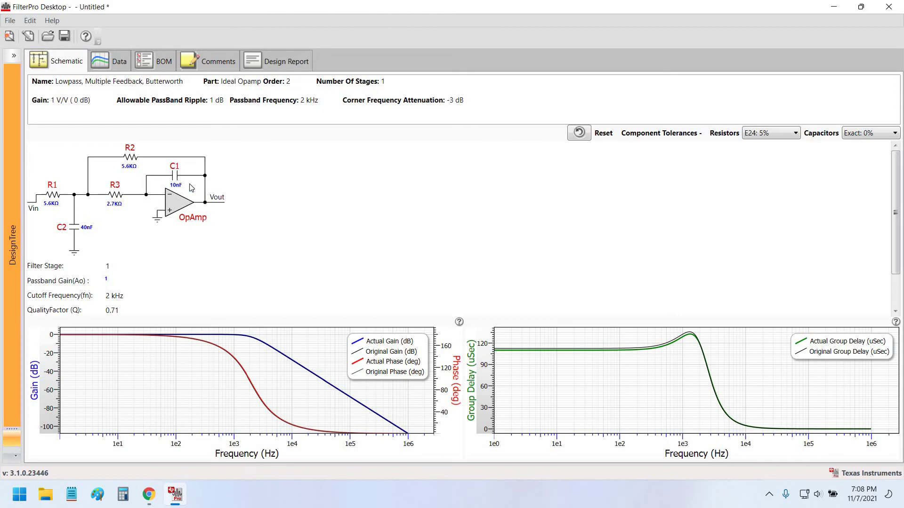
click(876, 137)
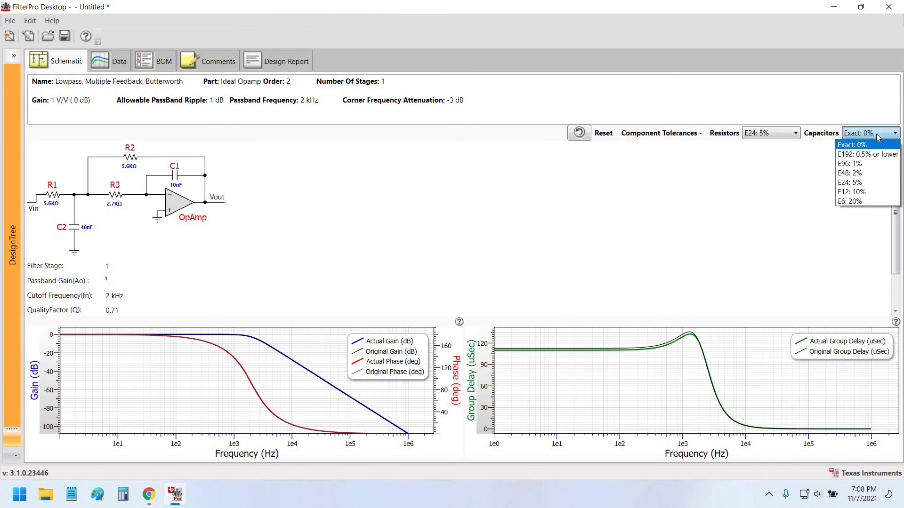
click(876, 133)
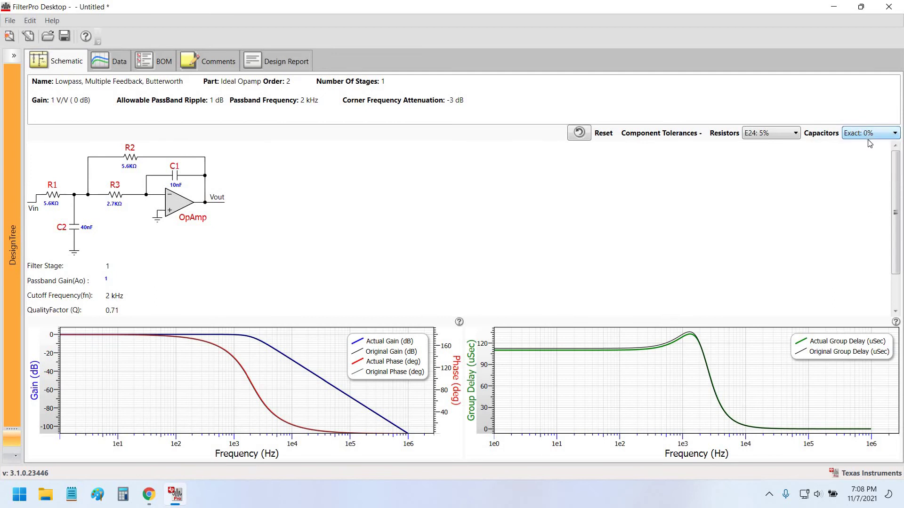
click(871, 134)
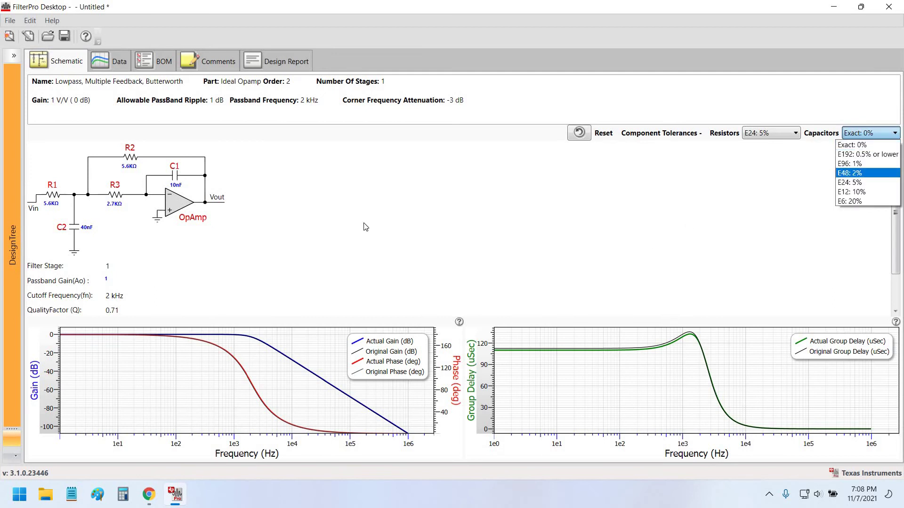
click(621, 242)
- Examine the filter's response data table of gain, phase and group delay over frequency
click(106, 61)
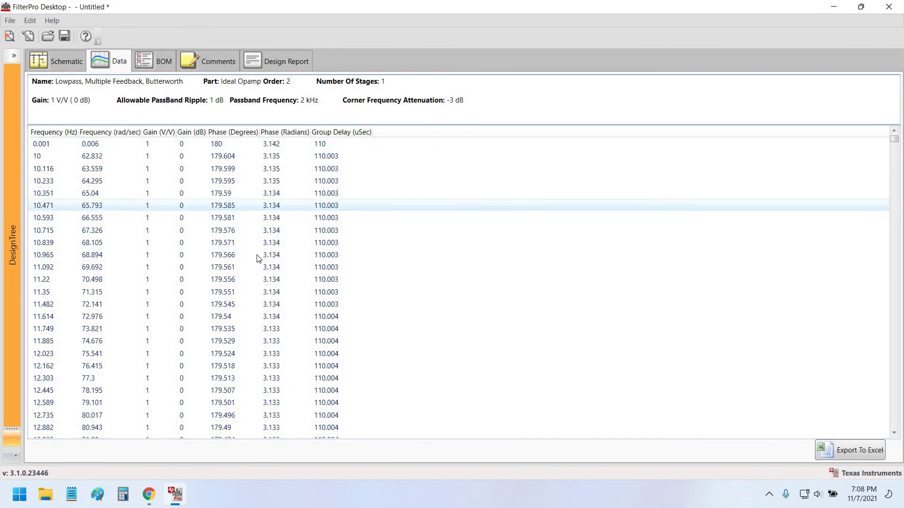
scroll(211, 316, down, 7)
scroll(210, 319, down, 18)
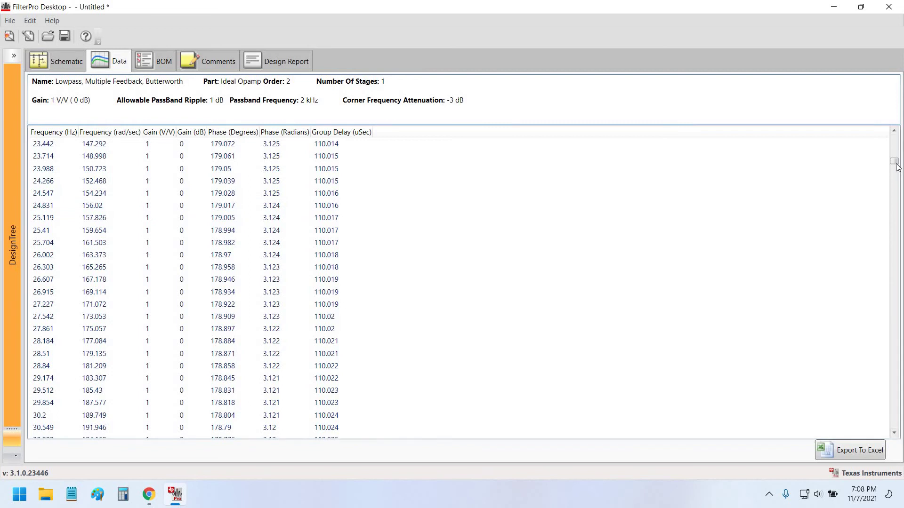
scroll(897, 149, up, 4)
scroll(897, 150, up, 20)
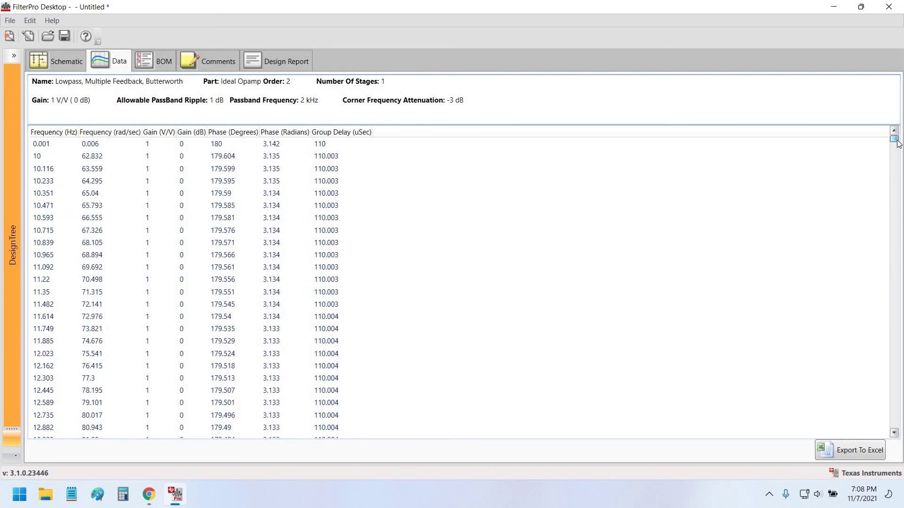
scroll(897, 173, down, 20)
scroll(897, 173, up, 20)
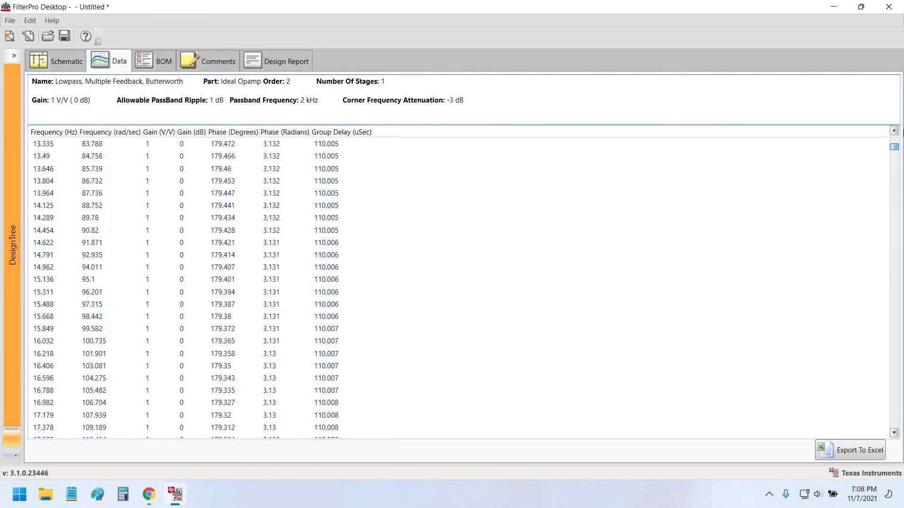
- Examine the response data table from its lowest-frequency rows through to the highest frequencies
click(47, 157)
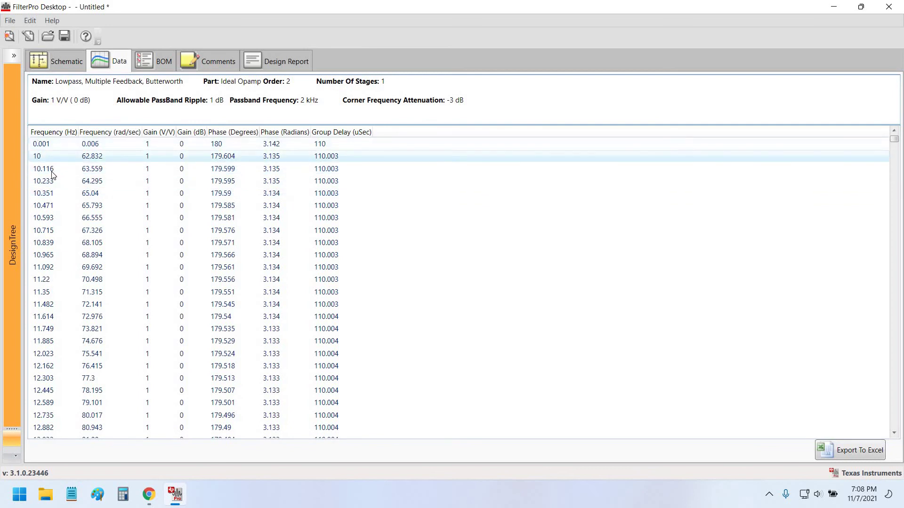
key(Down)
key(Down)
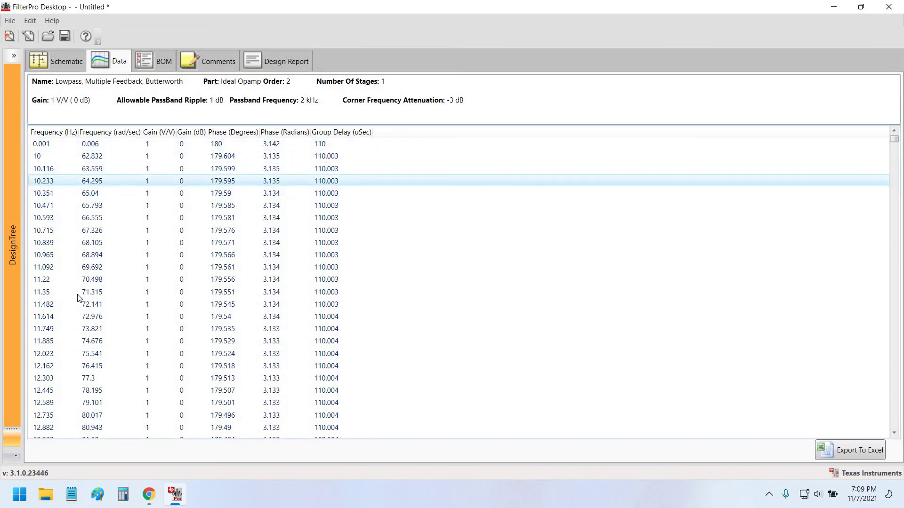
scroll(869, 168, down, 14)
drag(896, 158, 902, 383)
scroll(902, 384, down, 20)
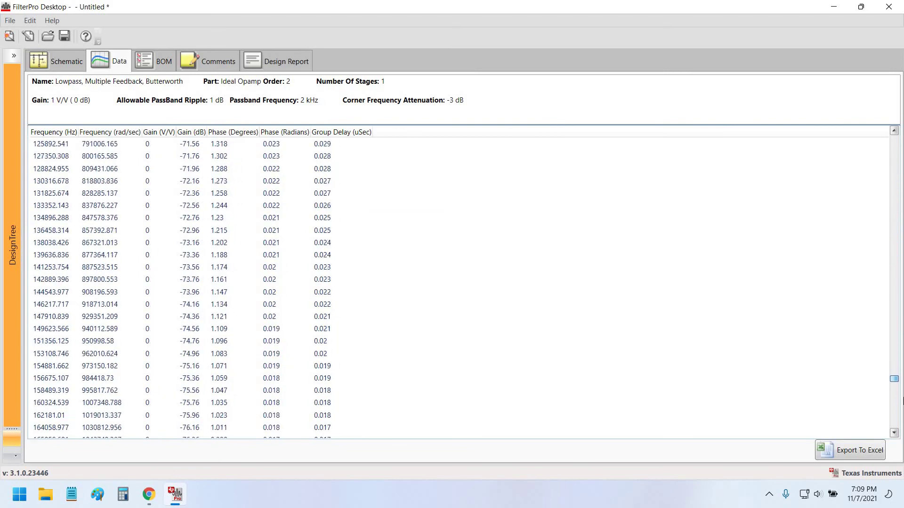
- Review the gain, phase and group delay values from the high frequencies back to the table's first rows
scroll(160, 230, up, 20)
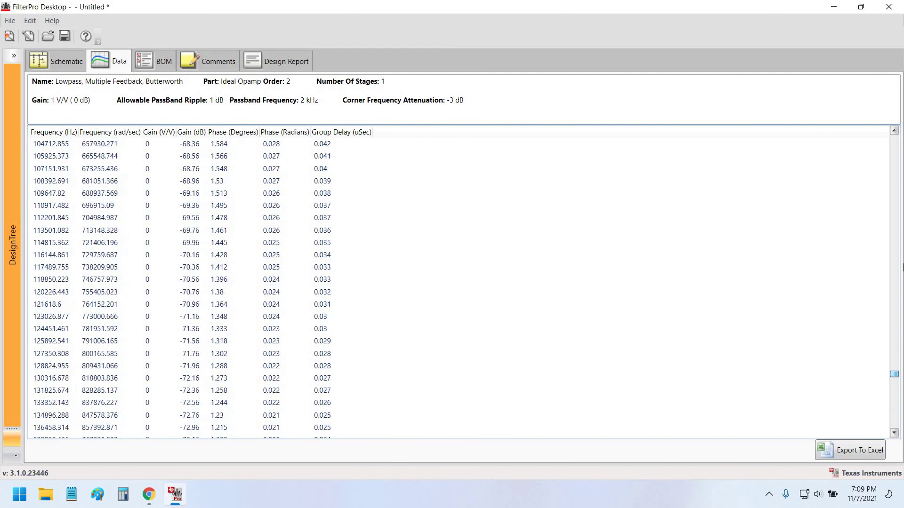
scroll(160, 164, up, 16)
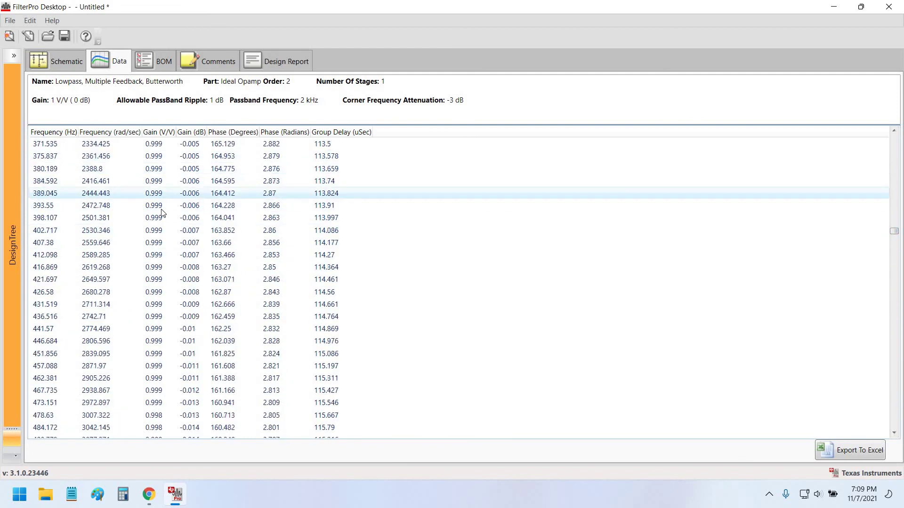
scroll(85, 224, up, 20)
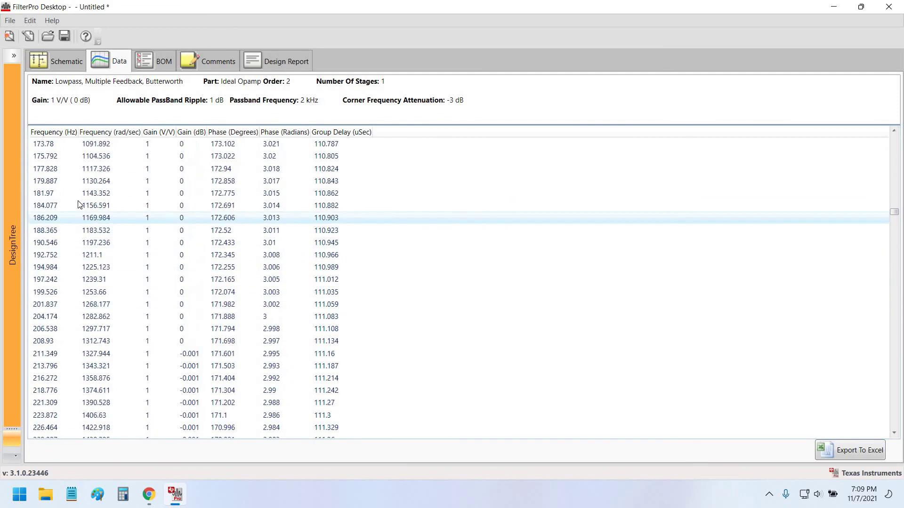
scroll(238, 169, up, 3)
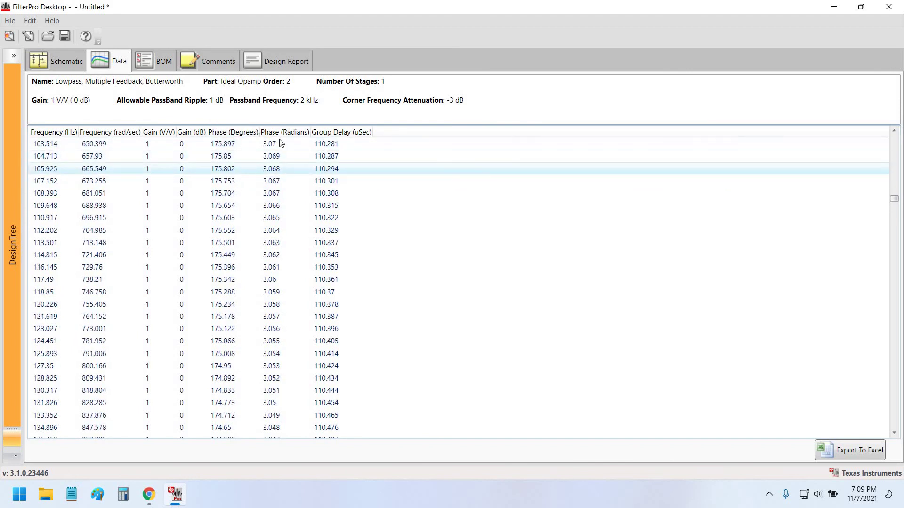
scroll(344, 141, up, 11)
scroll(336, 137, up, 2)
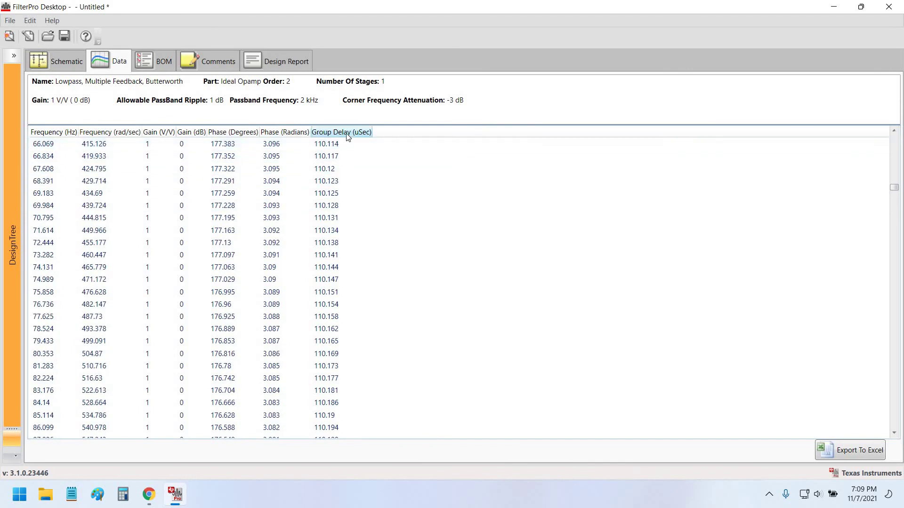
scroll(55, 264, up, 8)
scroll(55, 265, up, 12)
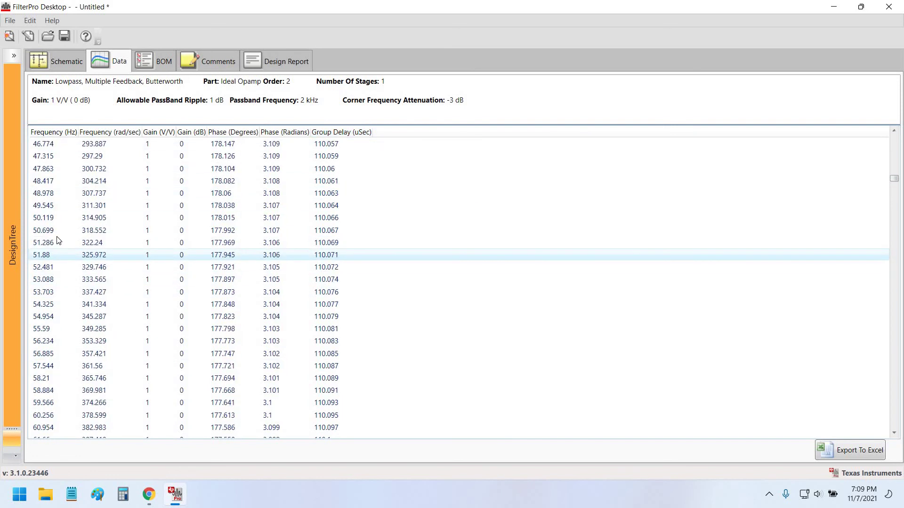
scroll(59, 240, up, 6)
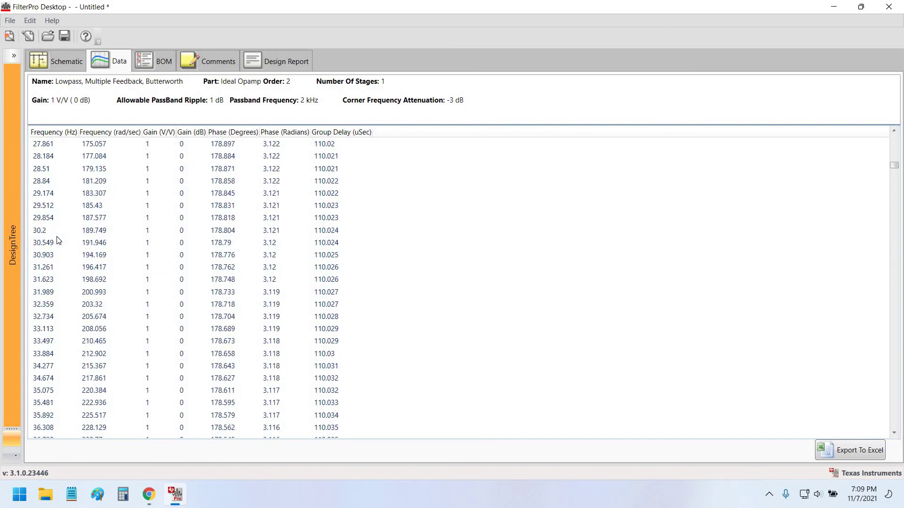
click(226, 269)
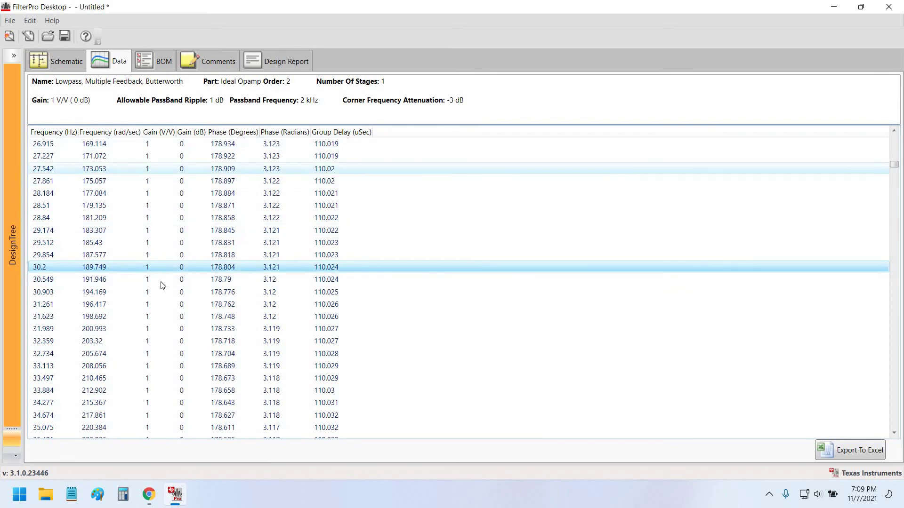
scroll(122, 275, up, 20)
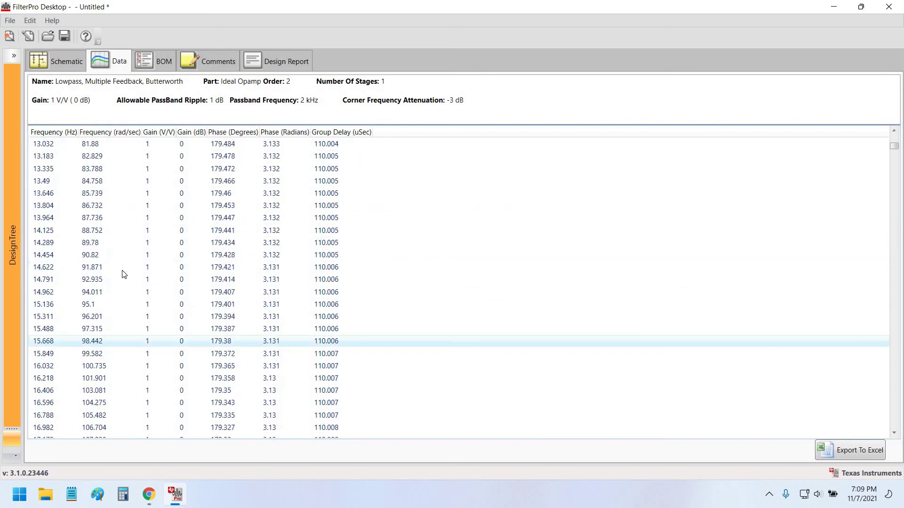
scroll(125, 255, up, 4)
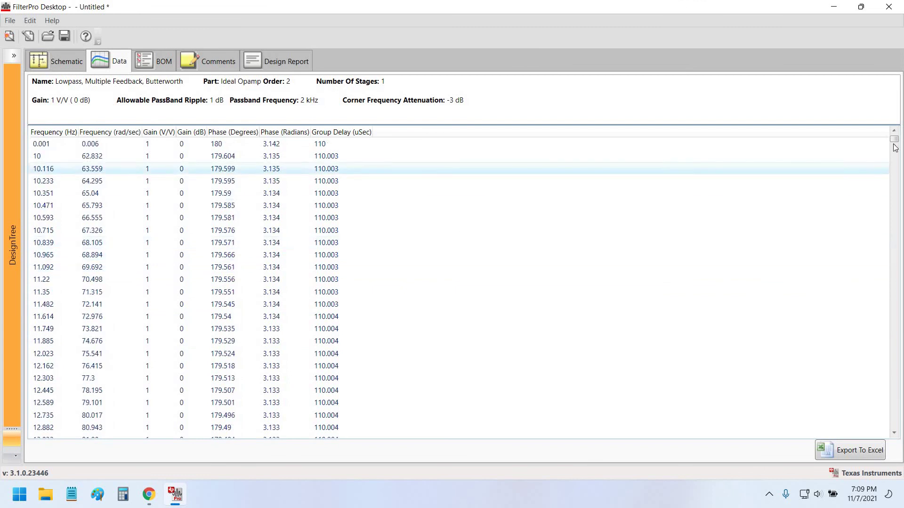
drag(898, 144, 220, 155)
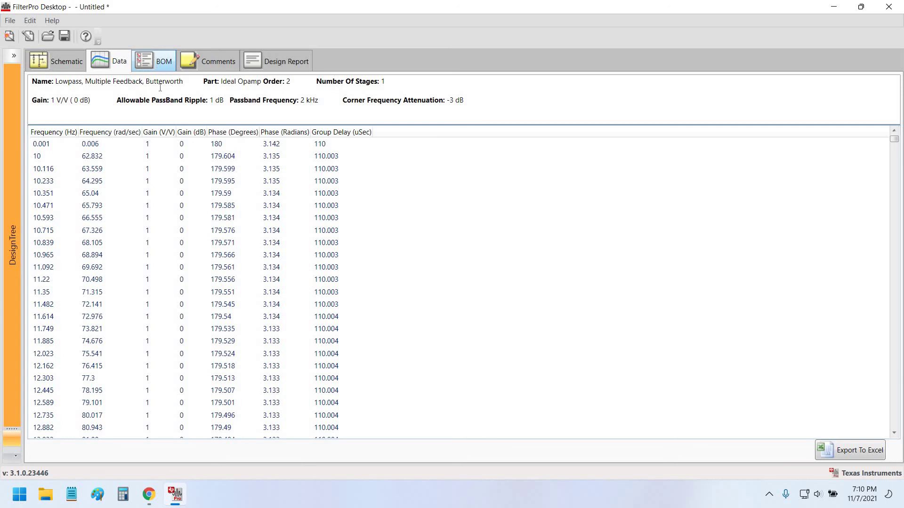
- Review the bill of materials, the comments page and the design report, and return to the schematic
click(143, 61)
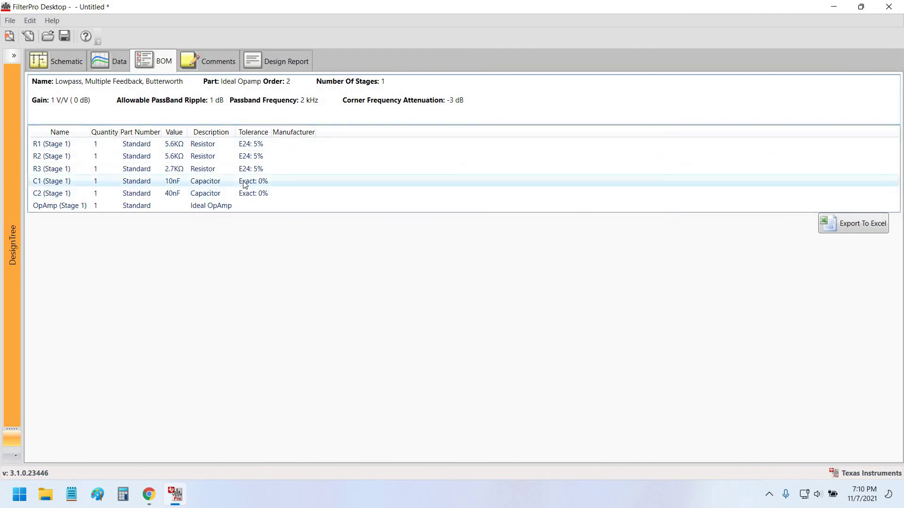
click(209, 70)
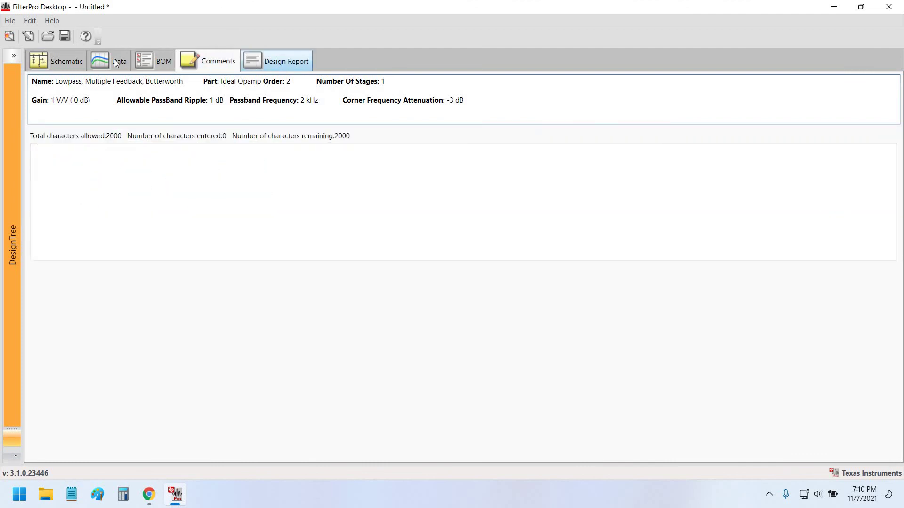
scroll(504, 297, down, 10)
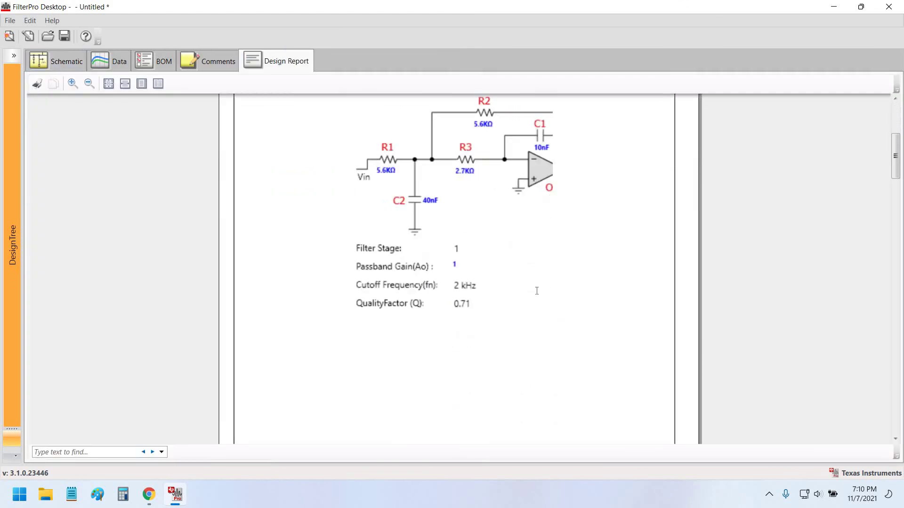
scroll(777, 235, down, 15)
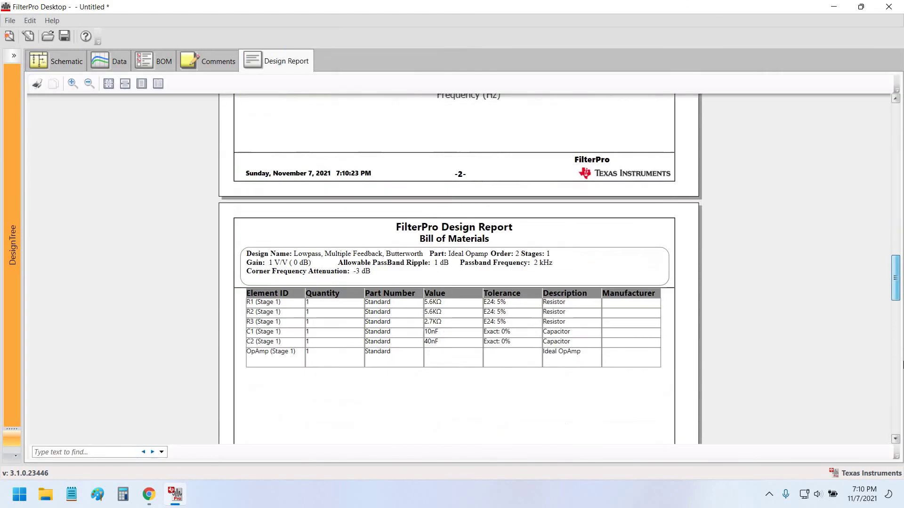
scroll(129, 97, up, 20)
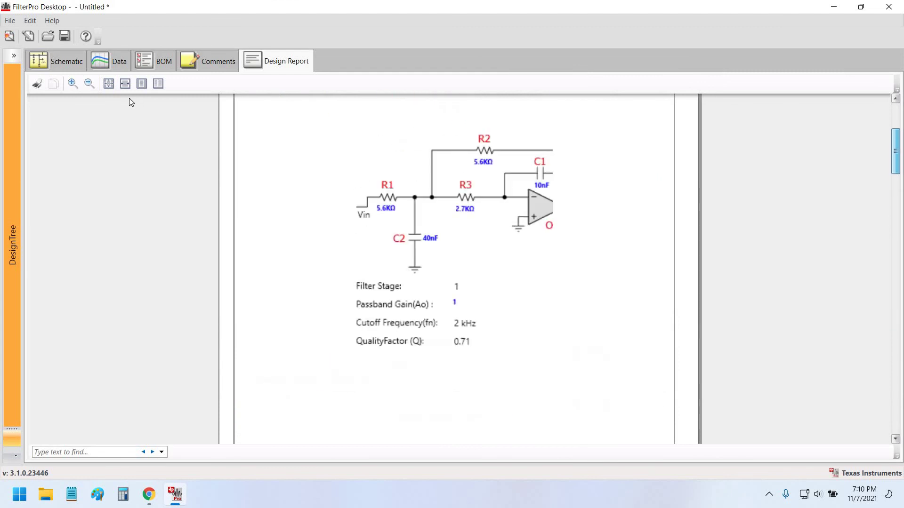
scroll(392, 200, up, 1)
scroll(378, 193, down, 8)
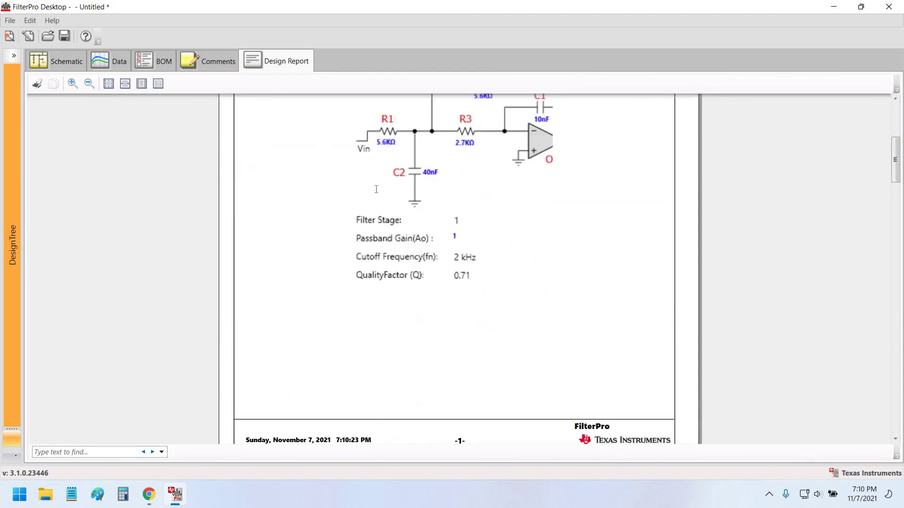
click(59, 55)
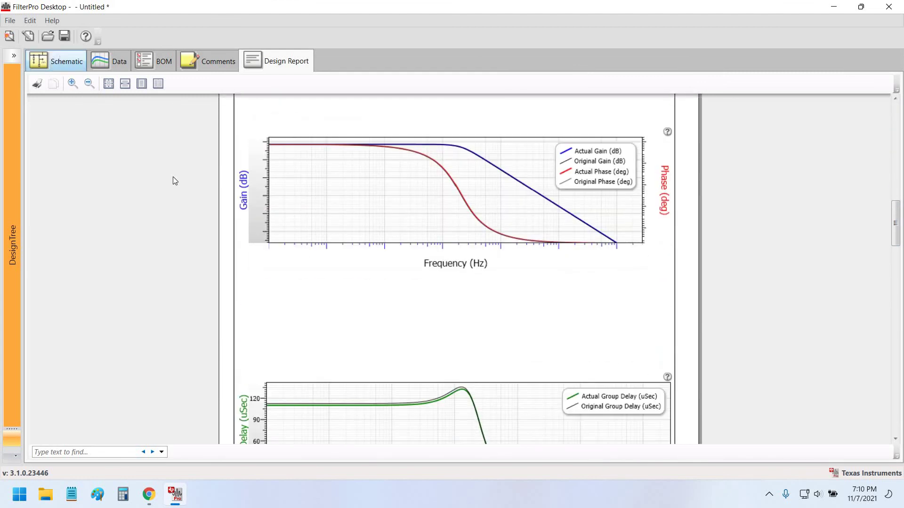
- Start a new filter design without saving the current one
click(10, 22)
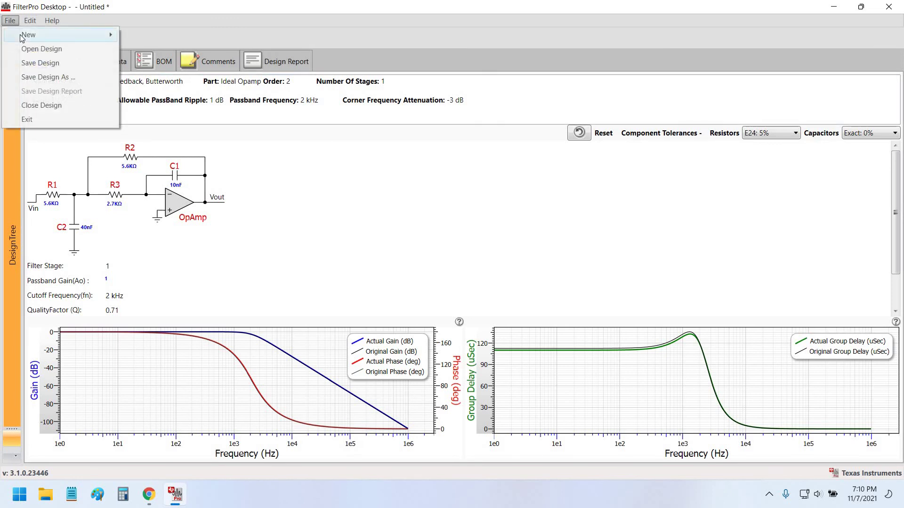
mouse_move(24, 35)
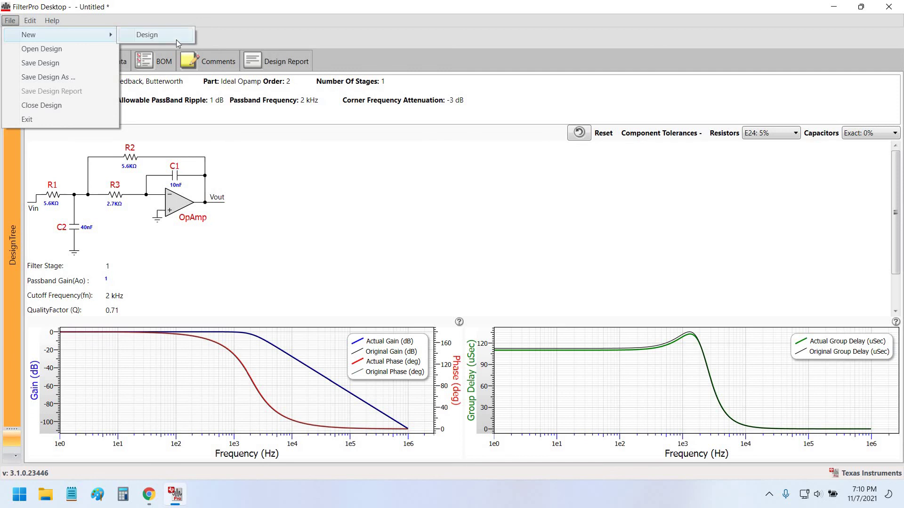
click(176, 39)
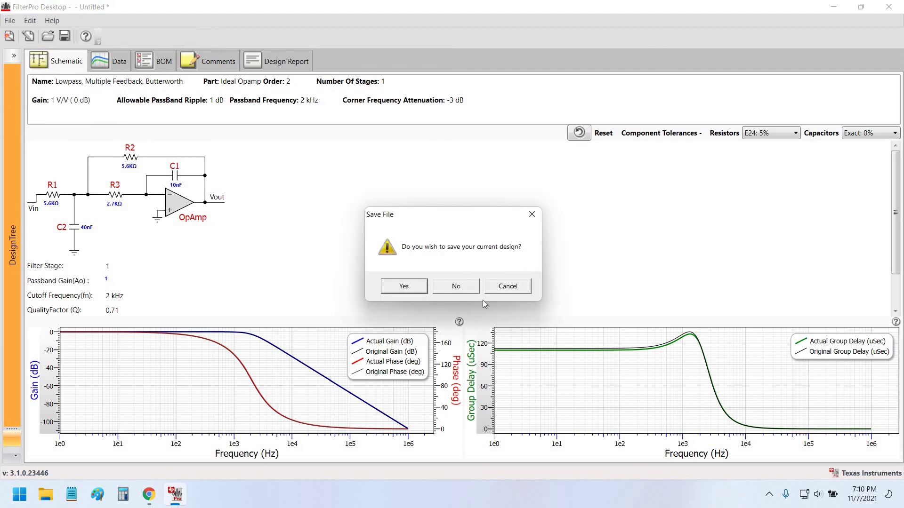
click(459, 285)
- Compare the Highpass and Bandpass filter types and select Highpass for the new design
click(363, 174)
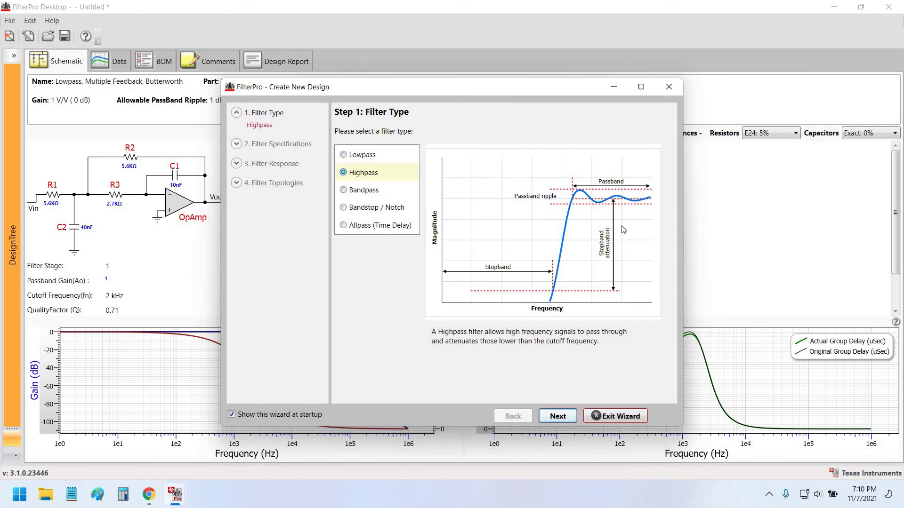
drag(418, 91, 268, 95)
click(214, 194)
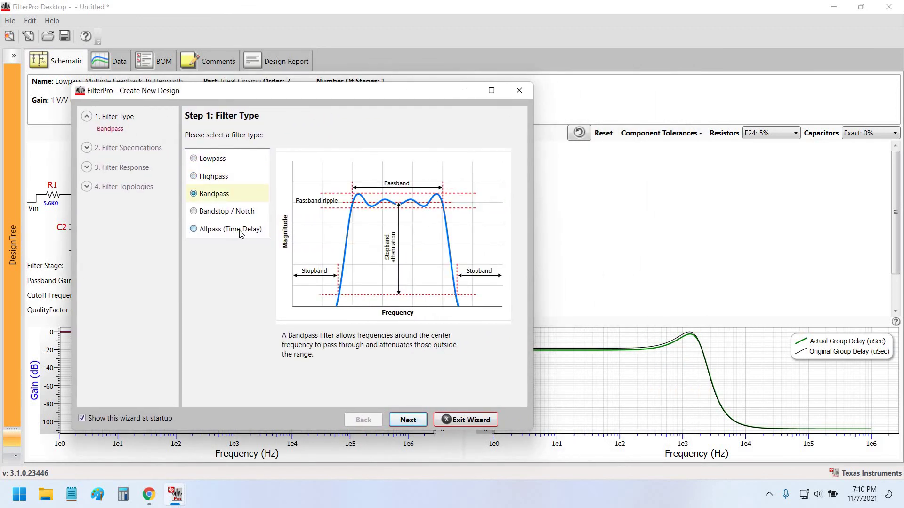
click(210, 181)
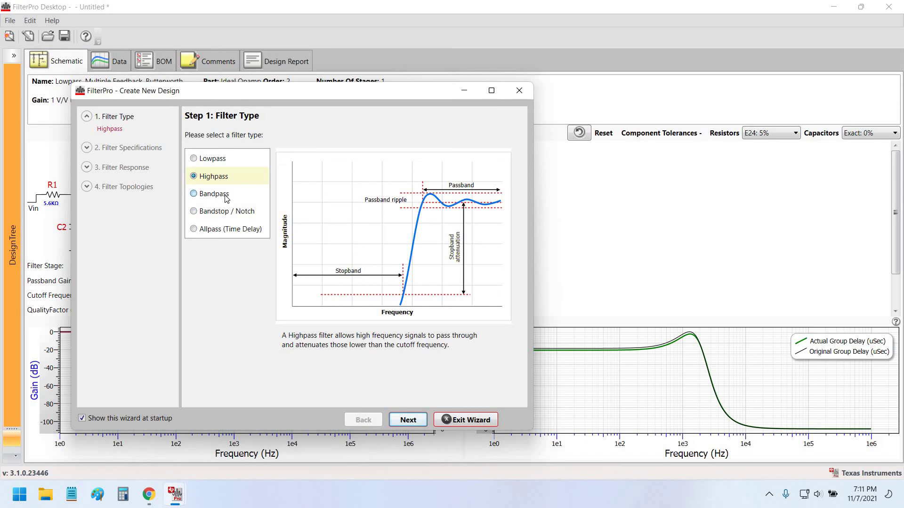
drag(250, 92, 361, 81)
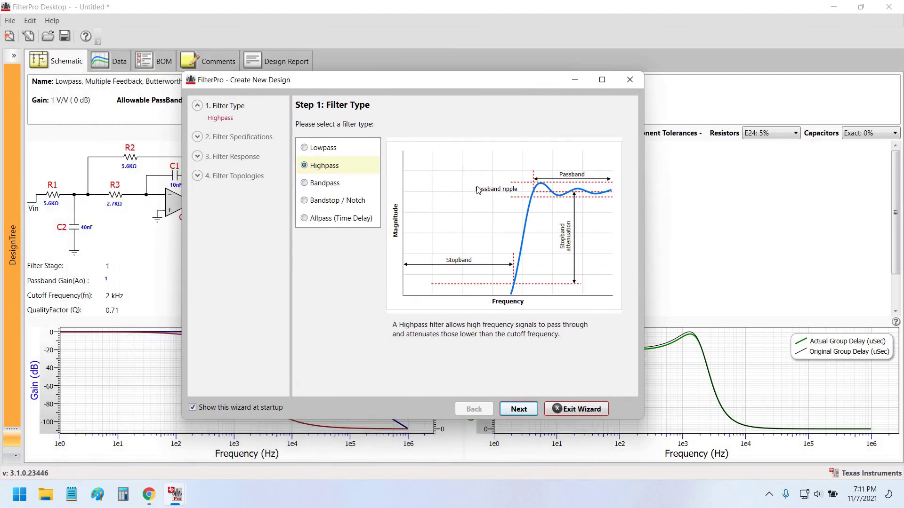
click(197, 106)
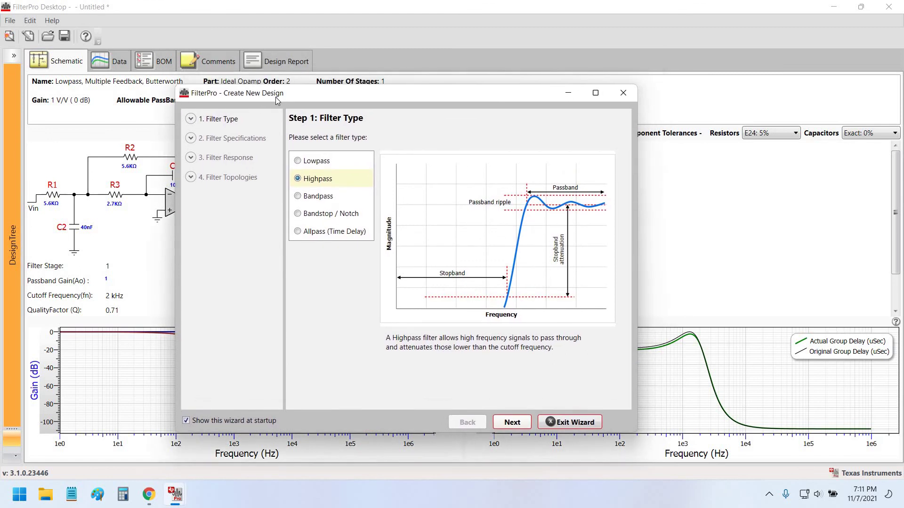